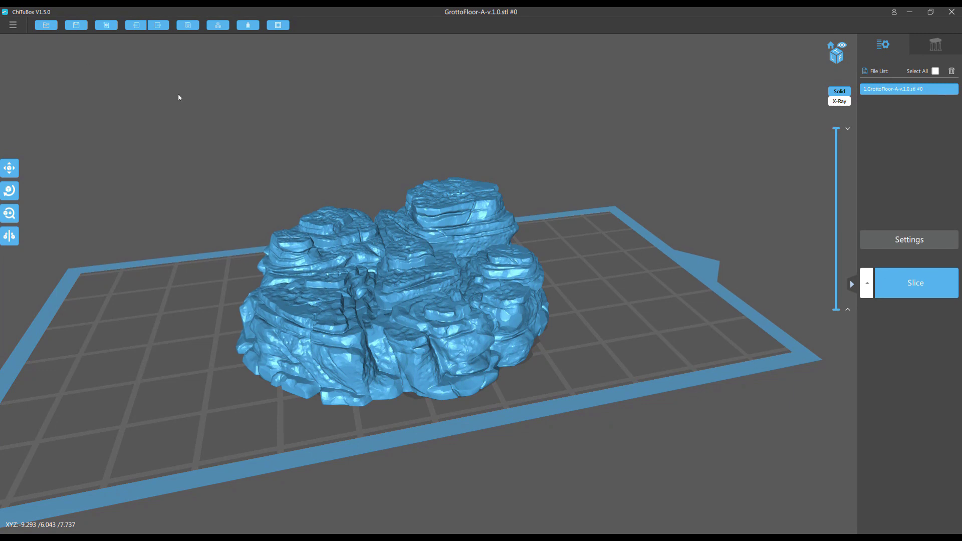
Remove the current GrottoFloor-A-v.1.0.stl model from the build plate and load a fresh copy of the same file.
scroll(365, 301, down, 3)
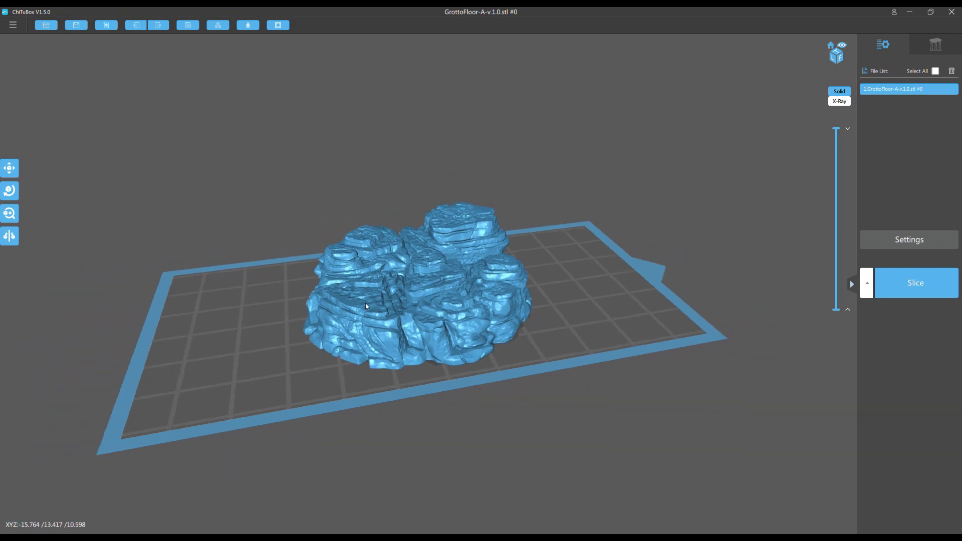
mouse_move(365, 303)
right_down()
mouse_move(358, 325)
mouse_move(368, 318)
right_up()
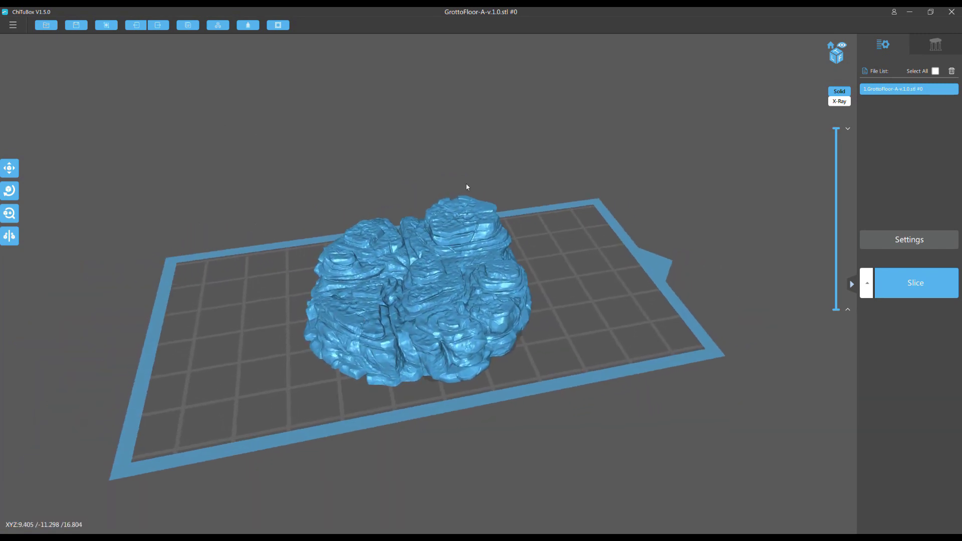
right_drag(466, 186, 221, 77)
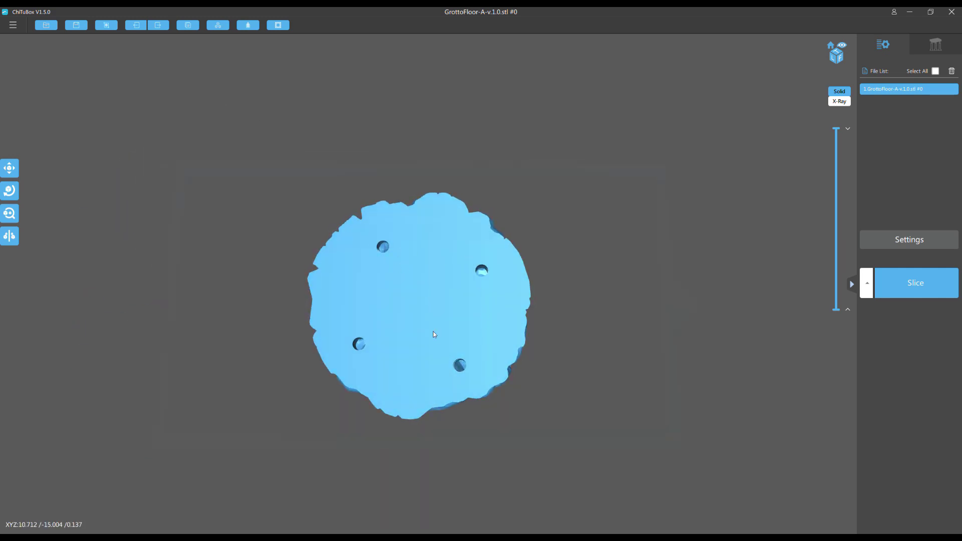
right_drag(434, 334, 417, 271)
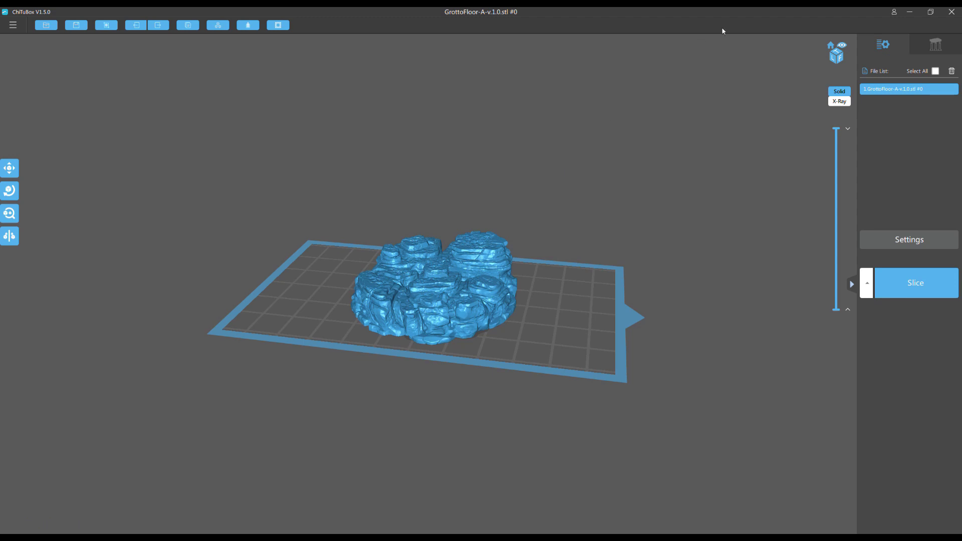
drag(489, 253, 493, 275)
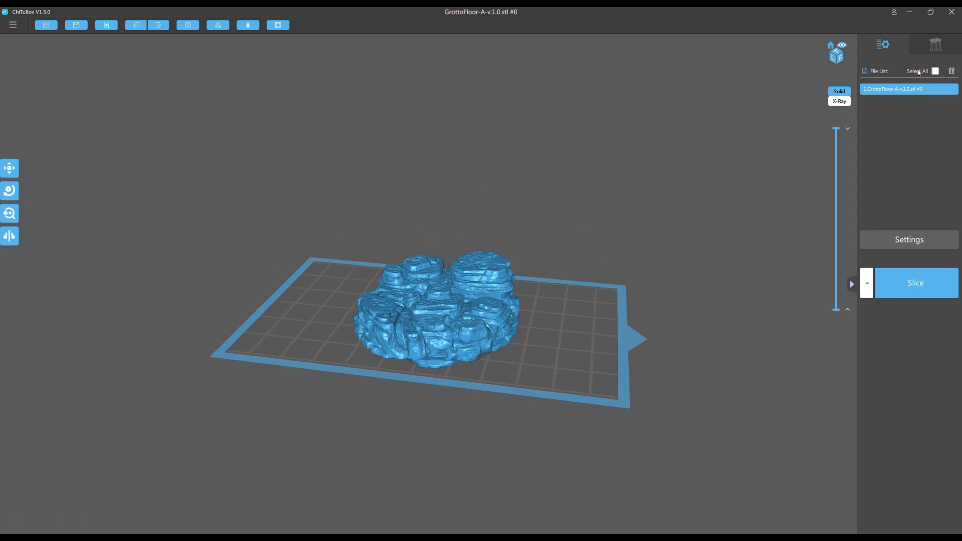
click(952, 73)
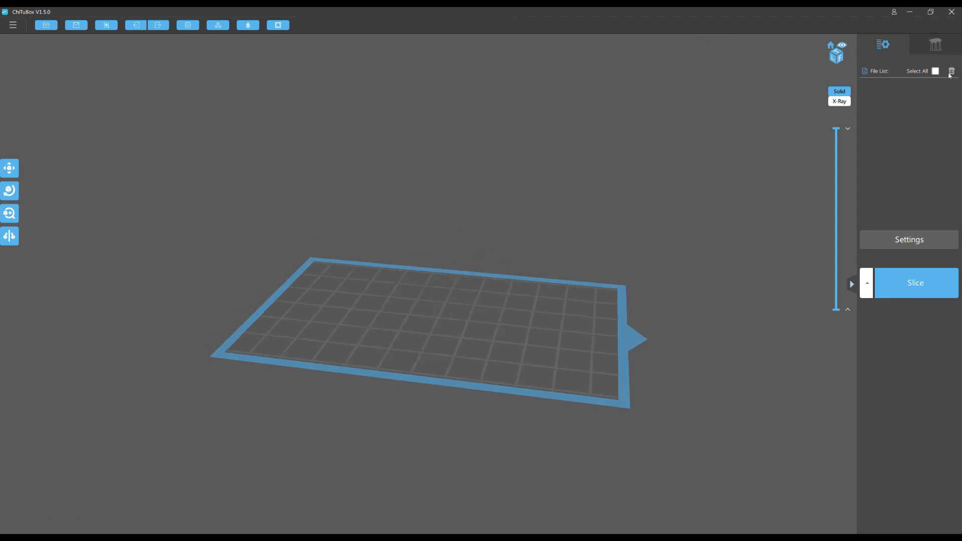
click(14, 26)
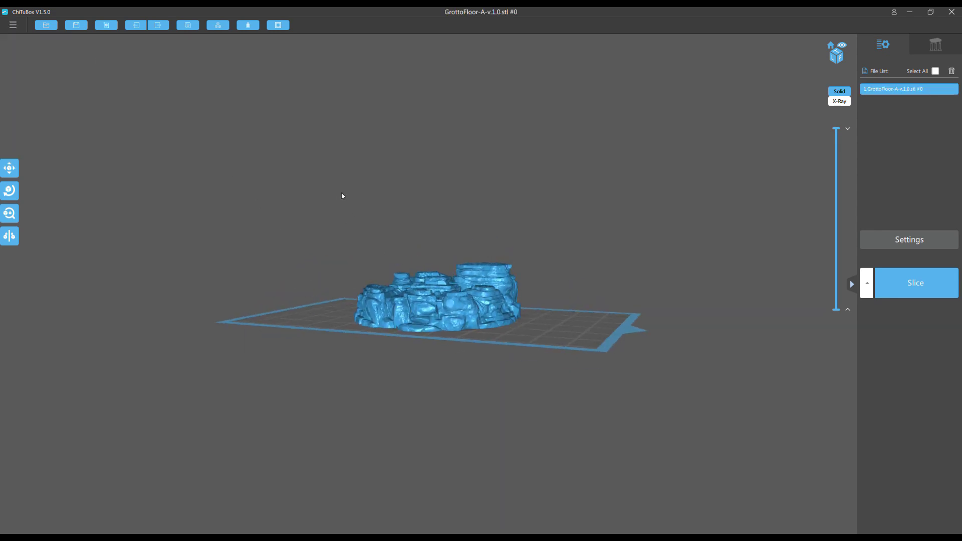
Examine the reloaded grotto floor model from its sides, top and flat underside with the four recesses.
drag(342, 196, 576, 156)
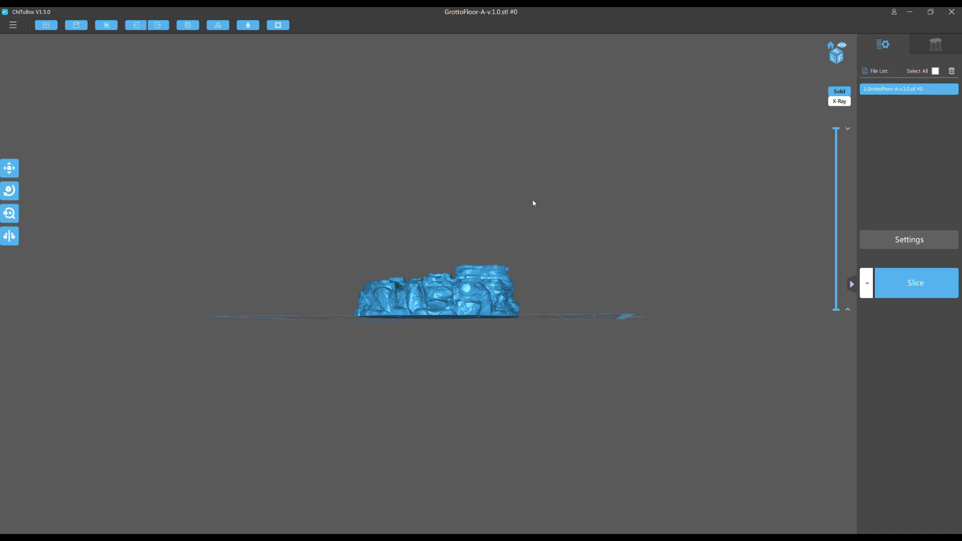
drag(533, 203, 462, 297)
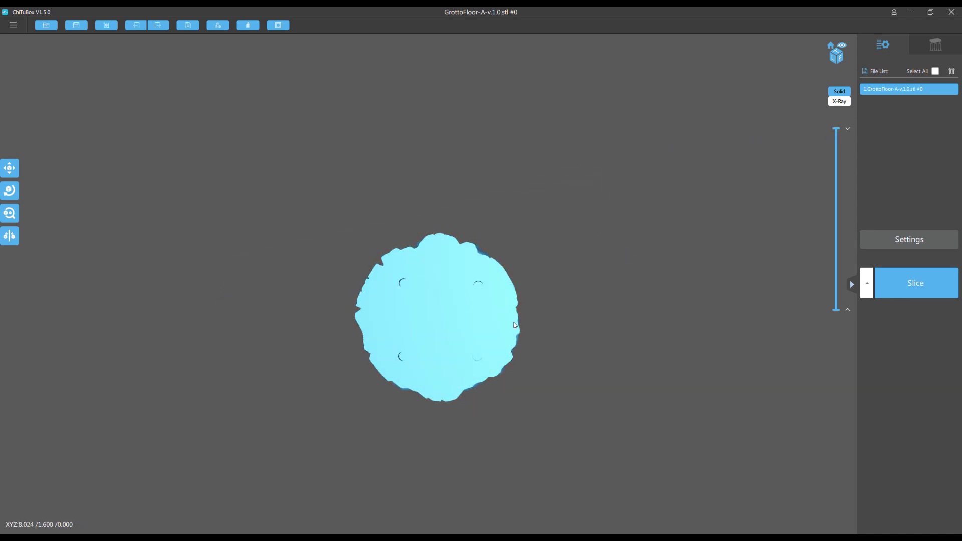
drag(514, 325, 662, 253)
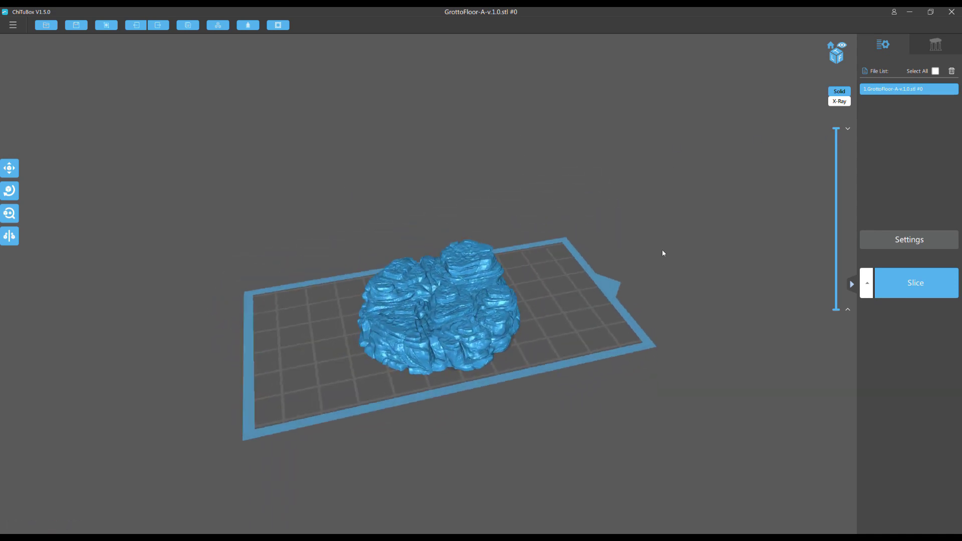
mouse_move(841, 132)
mouse_down()
mouse_move(843, 337)
mouse_move(867, 166)
mouse_move(848, 120)
mouse_up()
right_drag(606, 255, 462, 239)
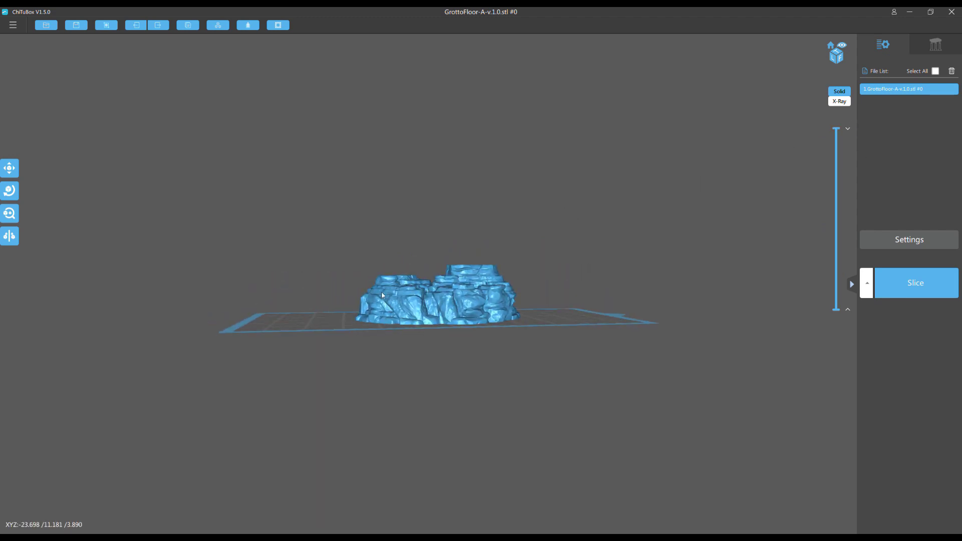
right_drag(382, 294, 279, 404)
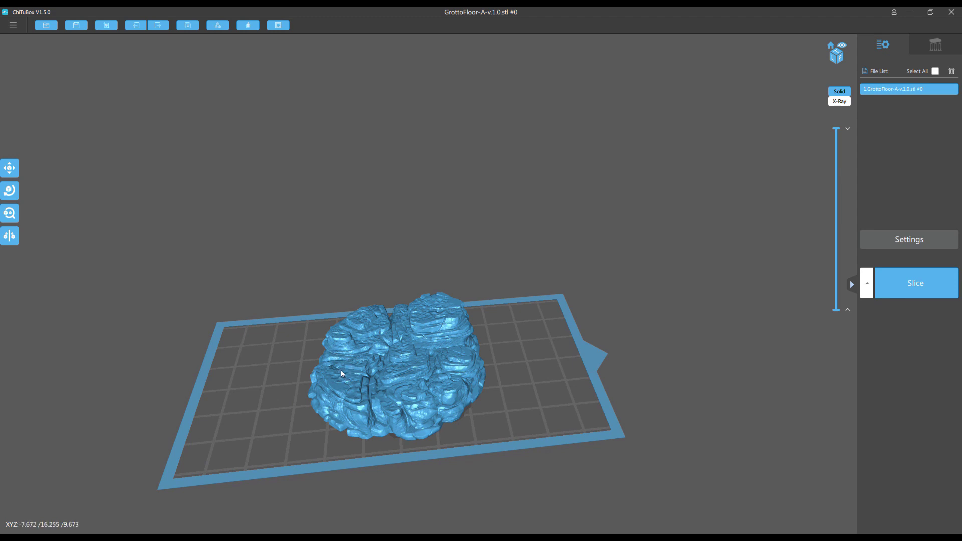
right_drag(341, 373, 397, 279)
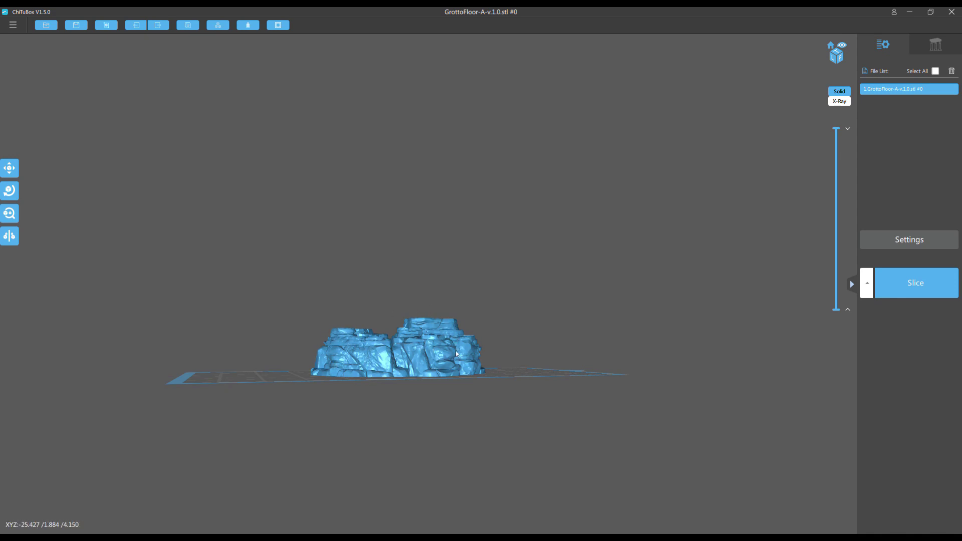
right_drag(353, 297, 336, 327)
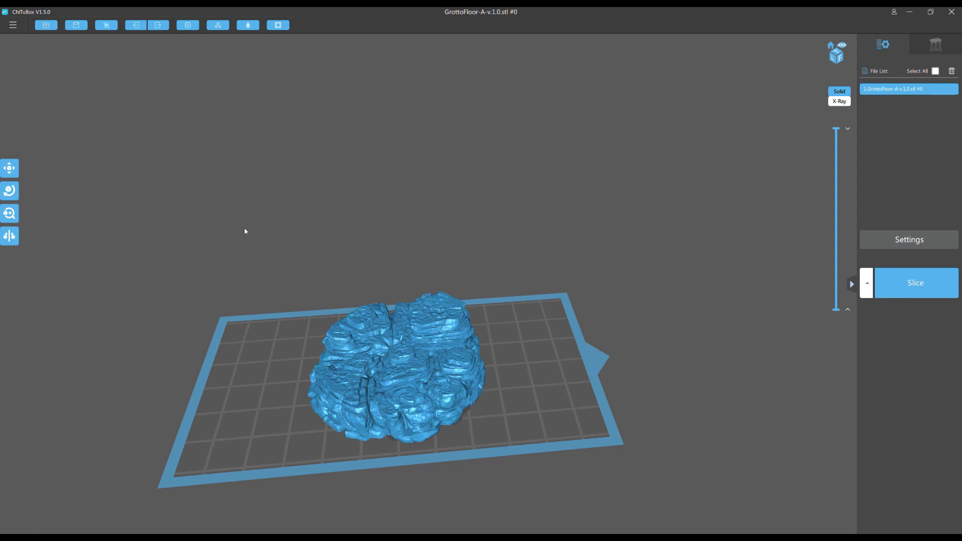
Hollow the model inward with a wall thickness of 2.10 mm and a precision of 0.00%.
click(247, 26)
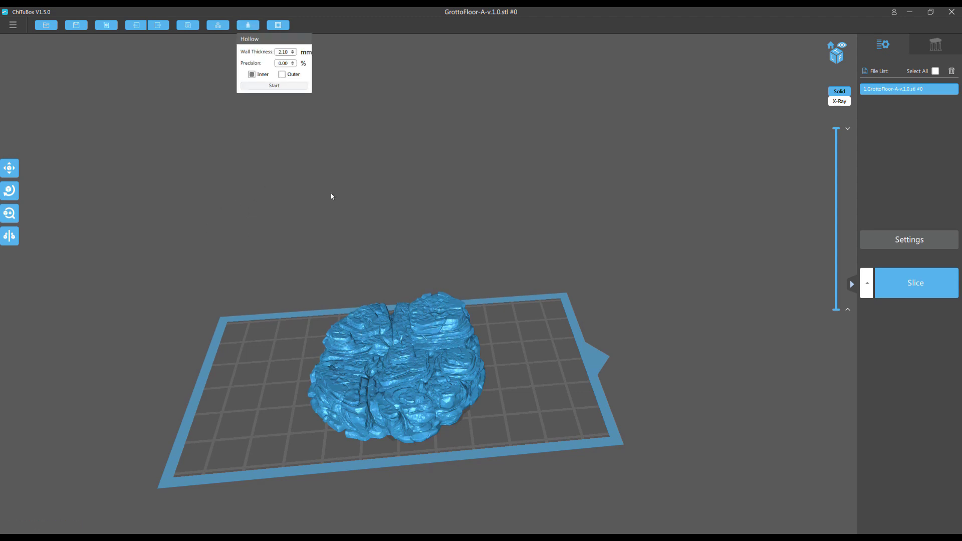
click(270, 86)
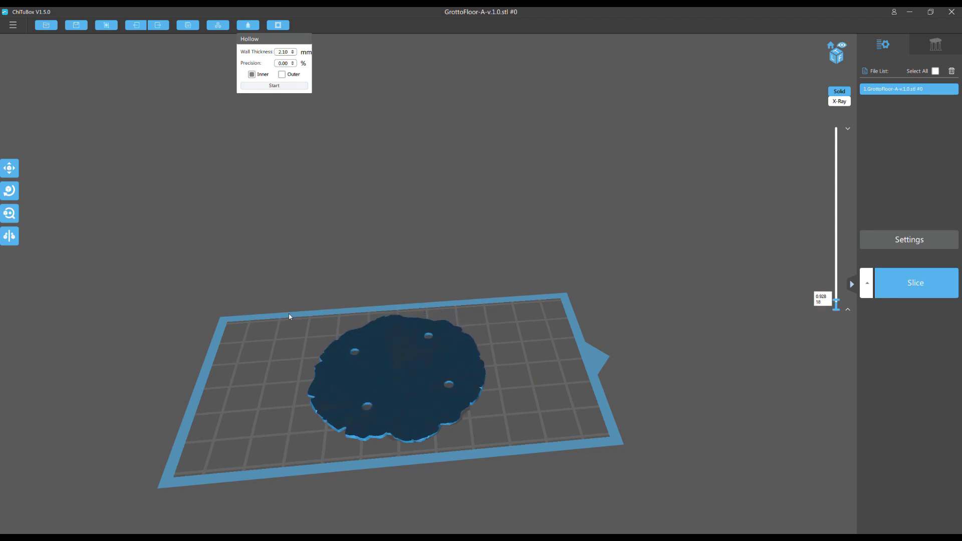
Dig circular holes of 3.00 mm size and 3.00 mm depth inside the first two recesses on the model's underside.
right_drag(321, 346, 311, 236)
scroll(290, 236, up, 3)
scroll(335, 205, up, 2)
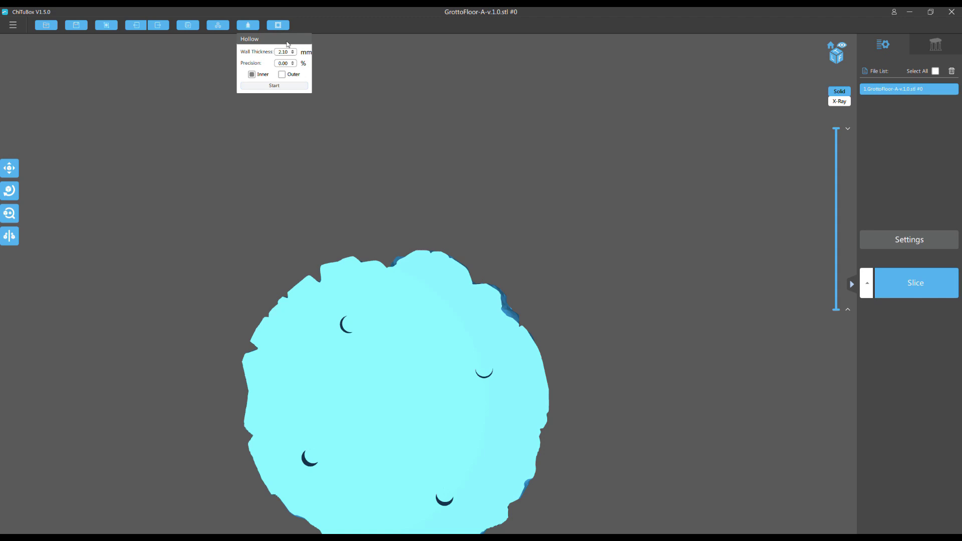
click(279, 25)
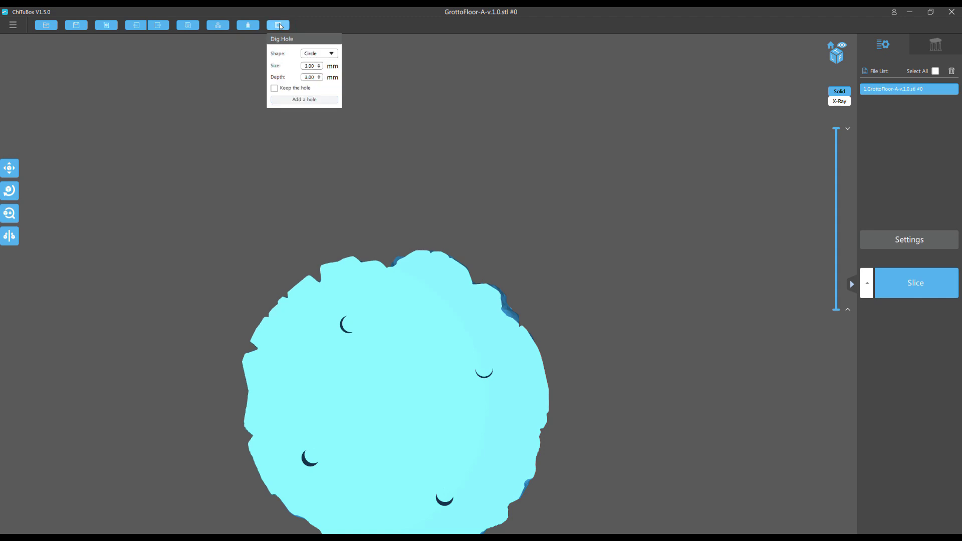
click(310, 100)
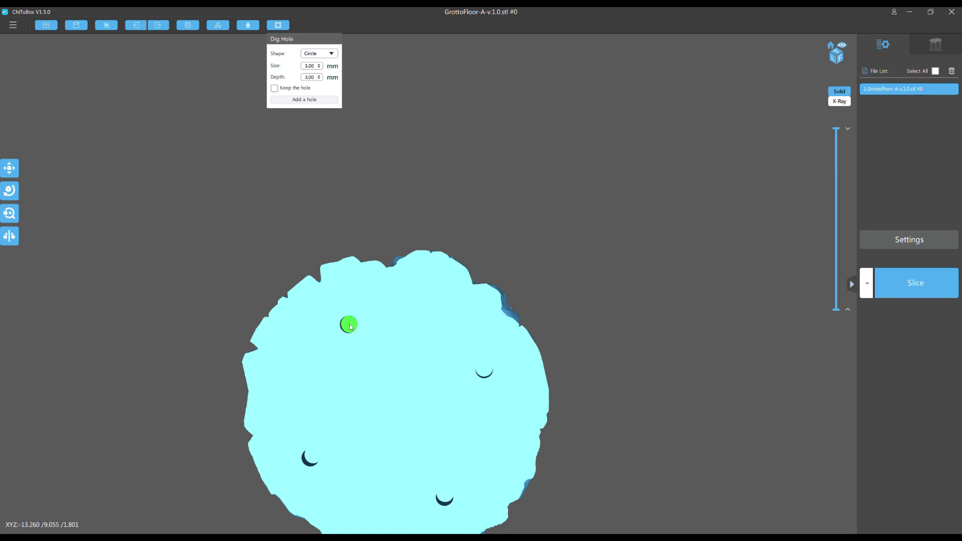
click(350, 327)
click(279, 26)
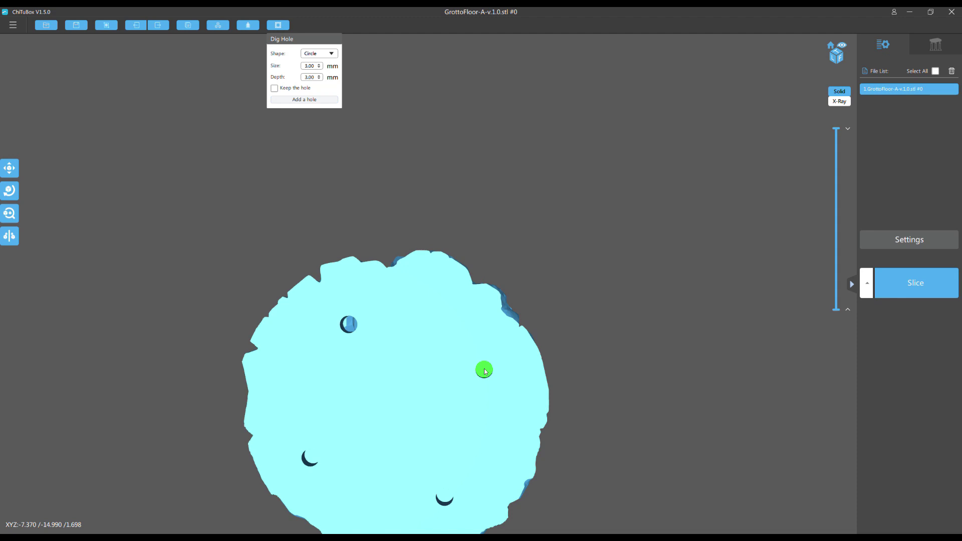
click(485, 371)
Dig matching 3.00 mm circular holes, 3.00 mm deep, inside the remaining two recesses on the underside.
click(277, 27)
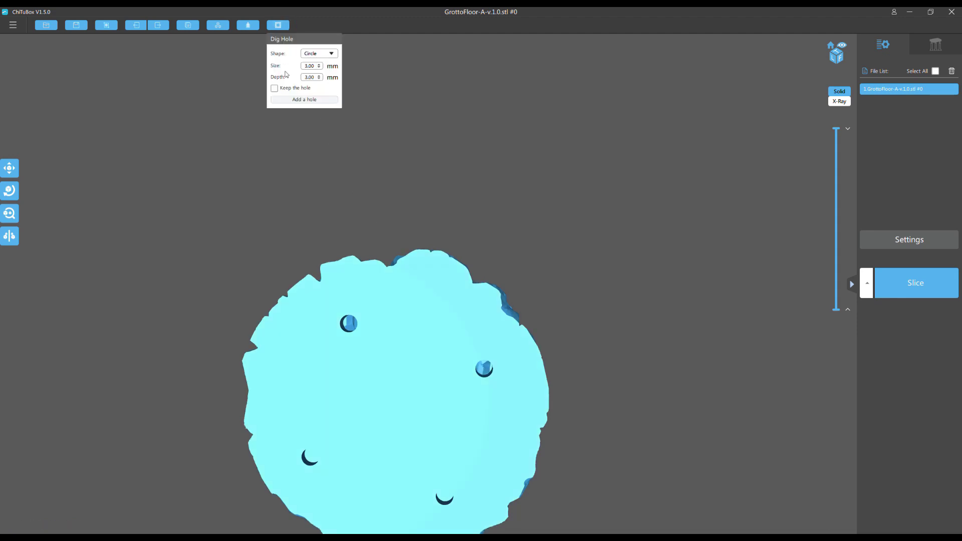
click(298, 99)
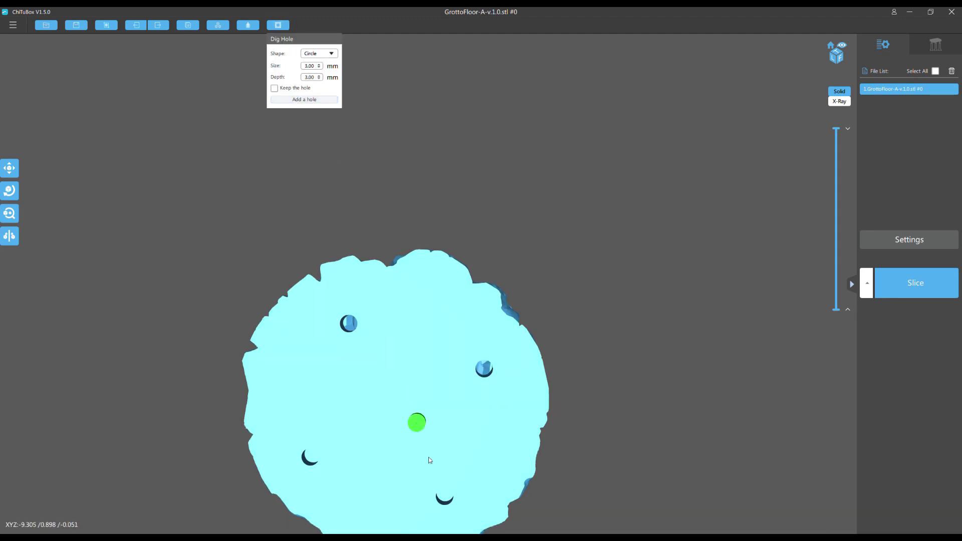
click(446, 497)
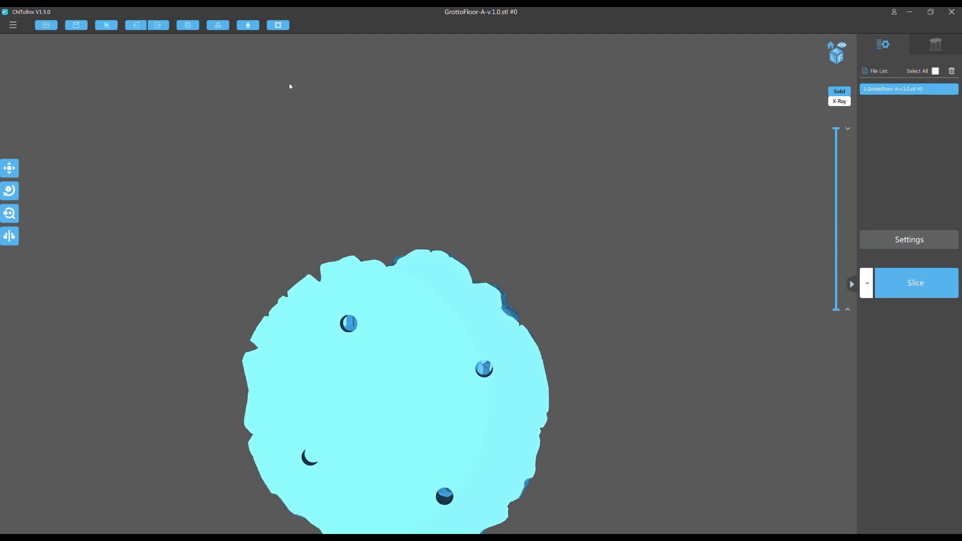
click(278, 26)
click(289, 102)
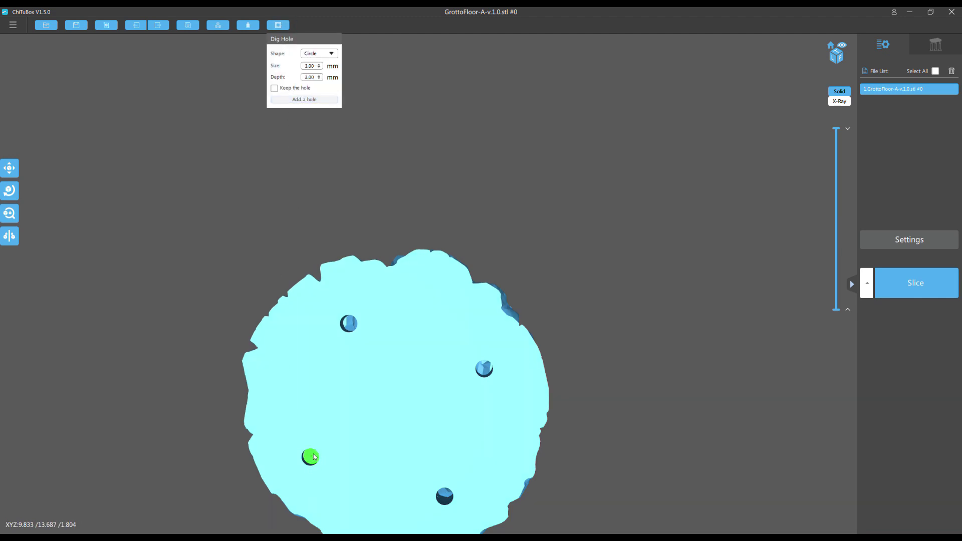
click(314, 457)
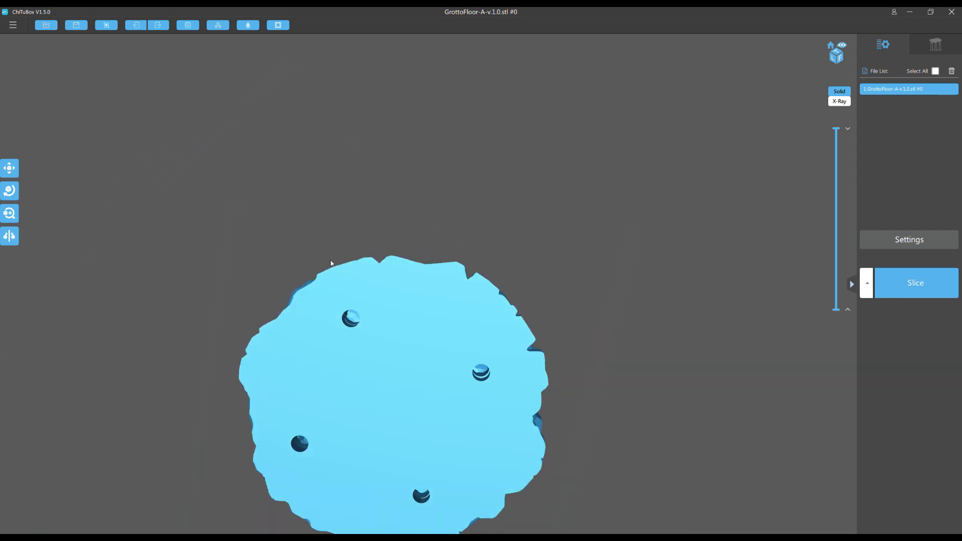
Rotate the model slightly around the red rotation ring so its flat base tilts relative to the build plate.
right_drag(330, 264, 411, 345)
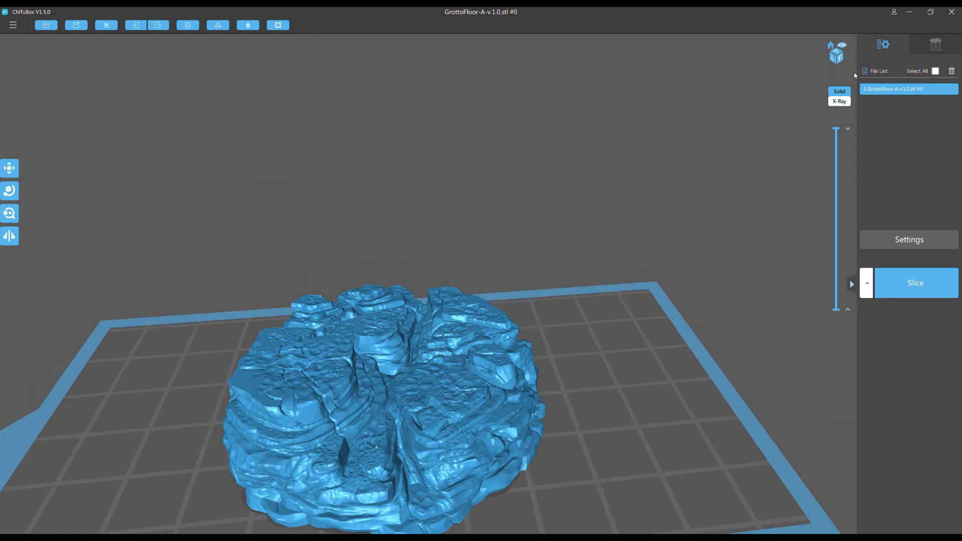
click(931, 44)
scroll(412, 232, down, 3)
right_drag(412, 234, 422, 196)
click(883, 44)
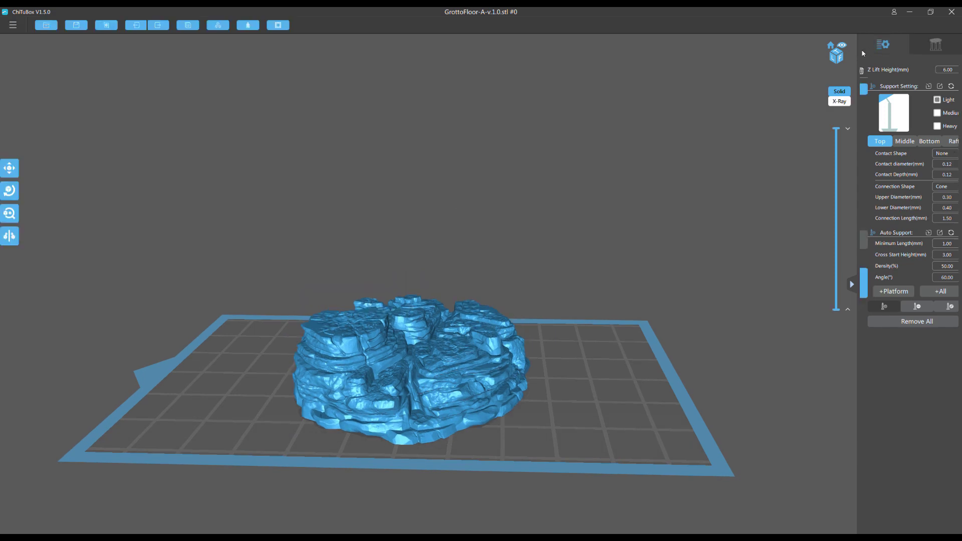
click(9, 189)
drag(359, 267, 353, 274)
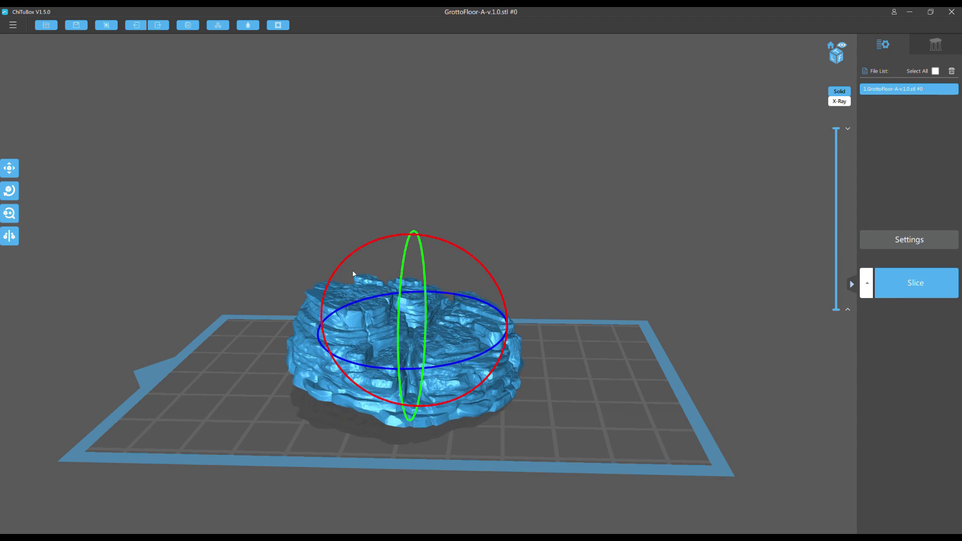
Generate automatic platform supports for the tilted model using the Heavy preset and a density of 100%.
click(935, 45)
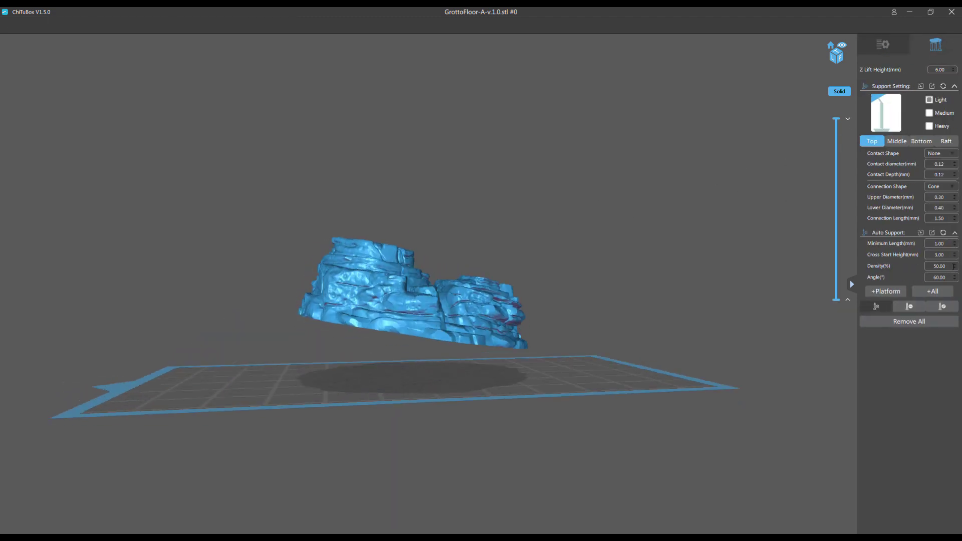
drag(914, 268, 959, 266)
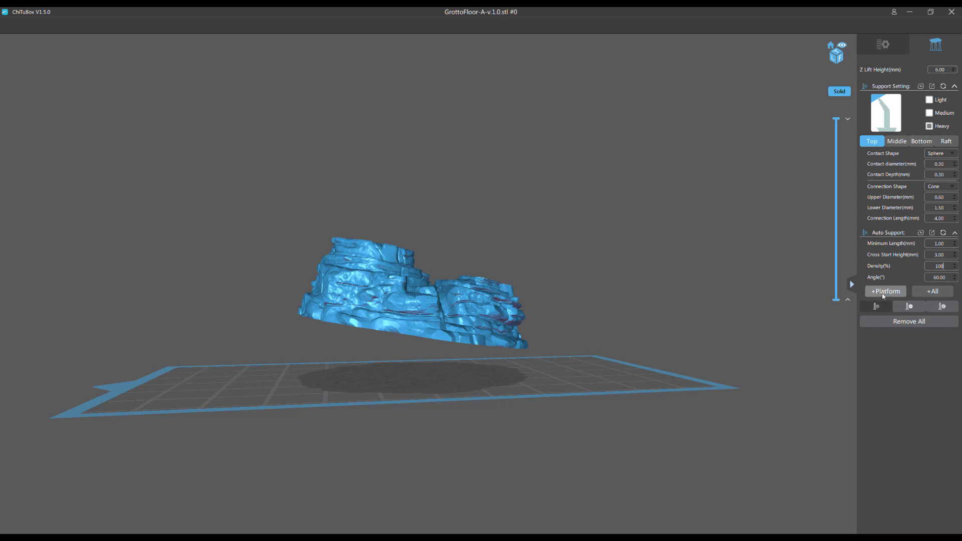
drag(504, 236, 254, 217)
scroll(217, 222, up, 3)
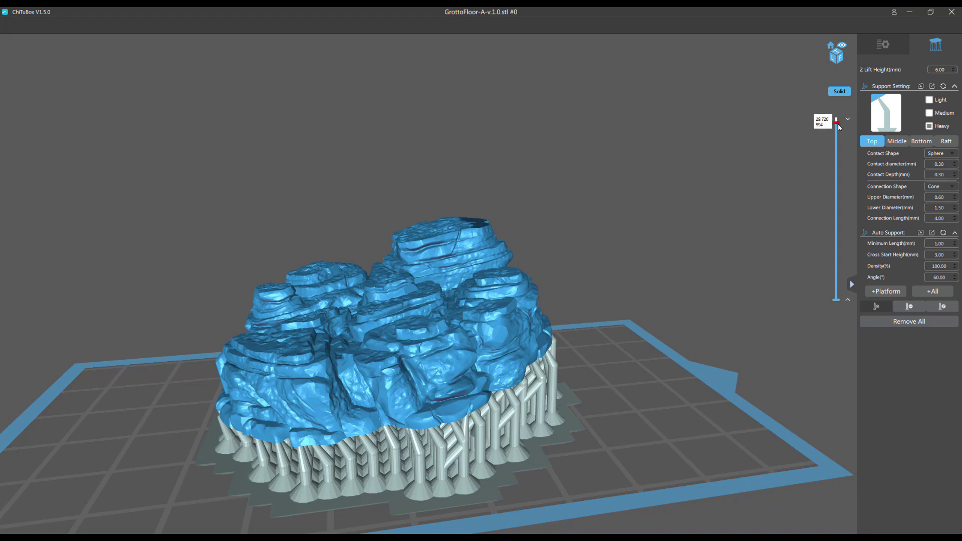
Lower the layer preview into the supported model and inspect the hollow interior around the dug holes.
drag(839, 127, 836, 202)
right_drag(747, 188, 745, 211)
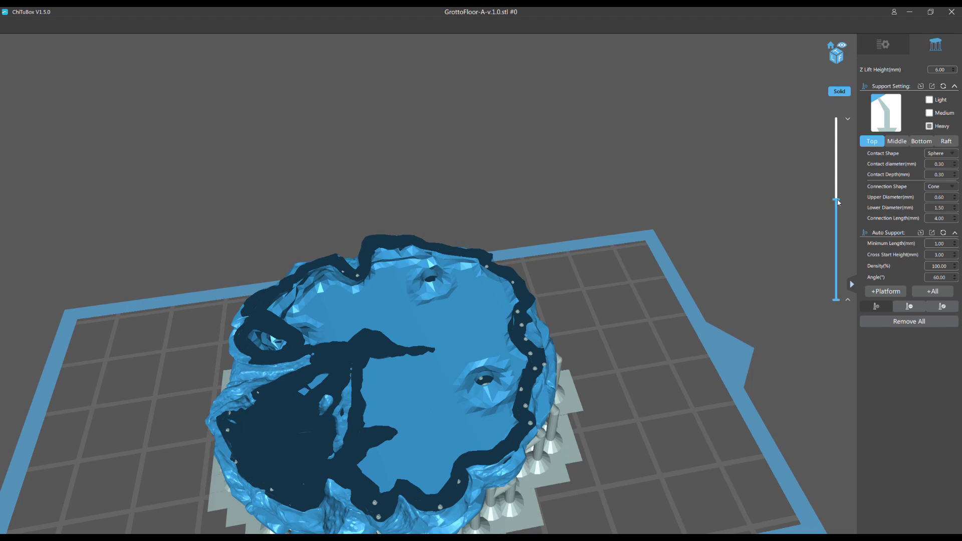
drag(837, 200, 836, 214)
right_drag(355, 347, 417, 309)
drag(418, 312, 432, 342)
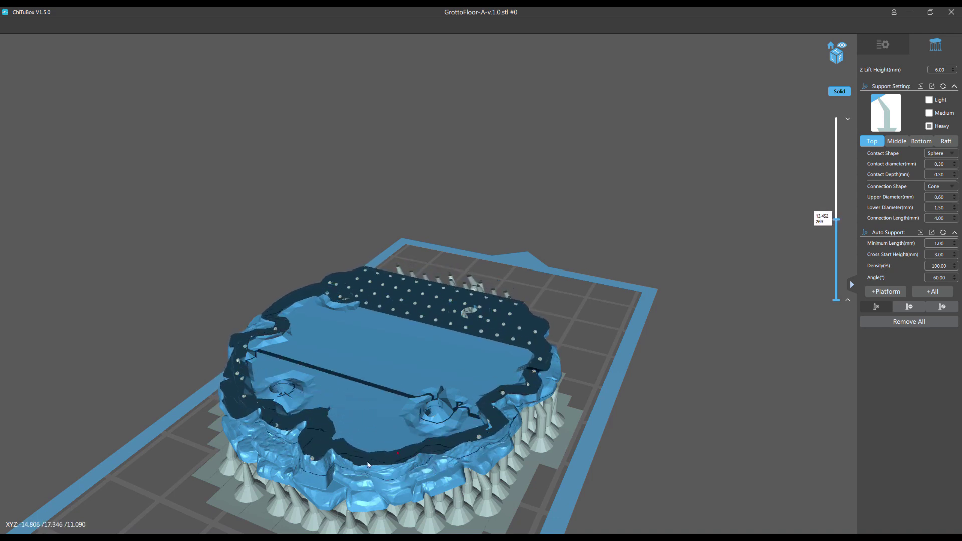
Step the layer preview down to layer 220 and examine the solid underside and support contacts around the lower dug holes.
key(Down)
key(Down)
key(Down)
key(Down)
key(Down)
key(Down)
key(Down)
key(Down)
key(Down)
key(Down)
key(Down)
key(Down)
key(Down)
key(Down)
key(Down)
key(Down)
key(Down)
key(Down)
key(Down)
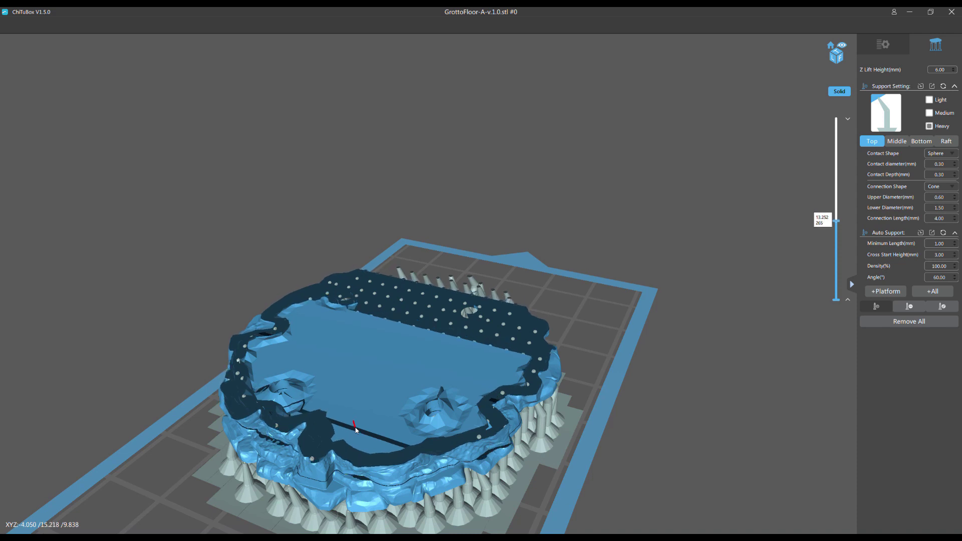
key(Down)
key(Down)
key(Down)
key(Down)
key(Down)
key(Down)
key(Down)
key(Down)
key(Down)
key(Down)
key(Down)
key(Down)
key(Down)
key(Down)
key(Down)
key(Down)
key(Down)
key(Down)
key(Down)
key(Down)
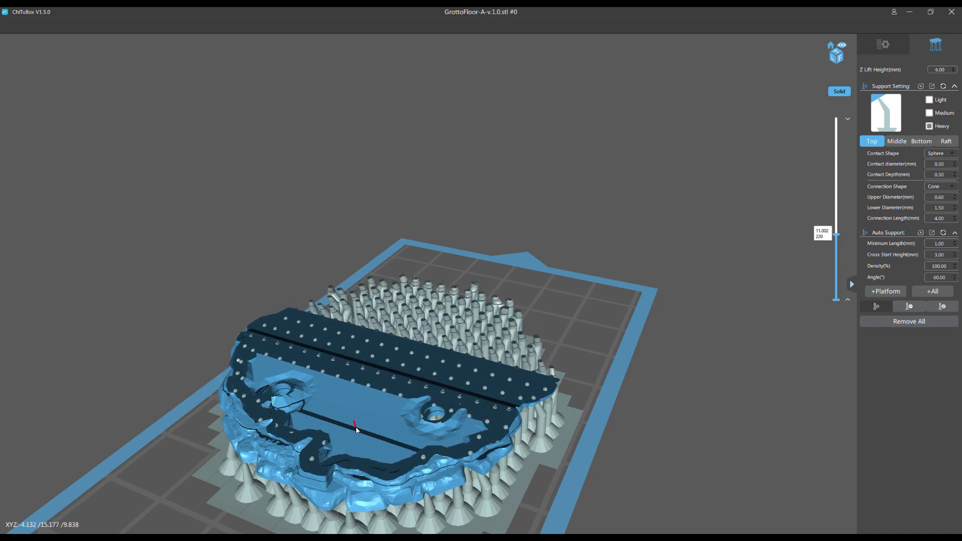
Step the layer preview back up to layer 342, examining how the cavity walls, dug holes and upper surface form layer by layer.
key(Up)
key(Up)
key(Up)
key(Up)
key(Up)
key(Up)
key(Up)
key(Up)
key(Up)
key(Up)
key(Up)
key(Up)
key(Up)
key(Up)
key(Up)
key(Up)
key(Up)
key(Up)
key(Up)
key(Up)
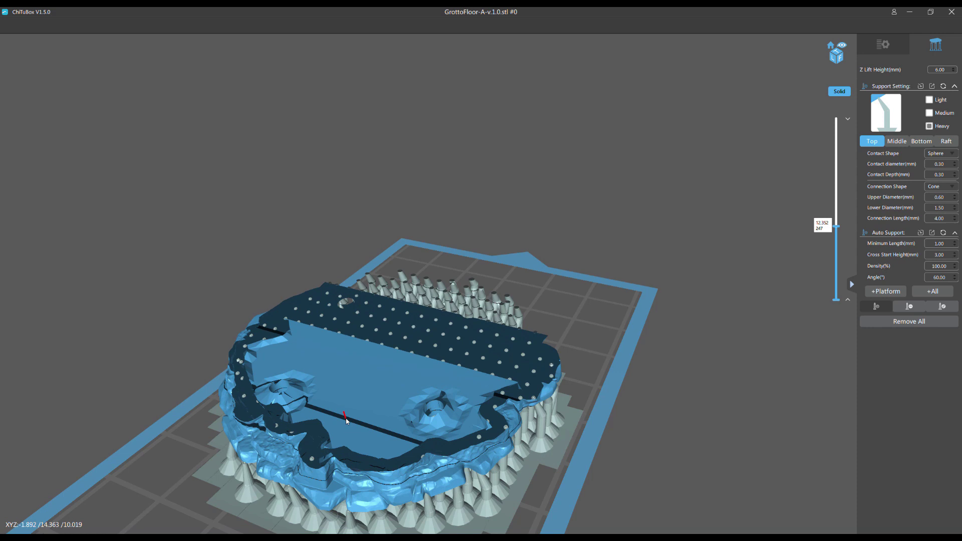
key(Up)
key(Up)
key(Up)
key(Up)
key(Up)
key(Up)
key(Up)
key(Up)
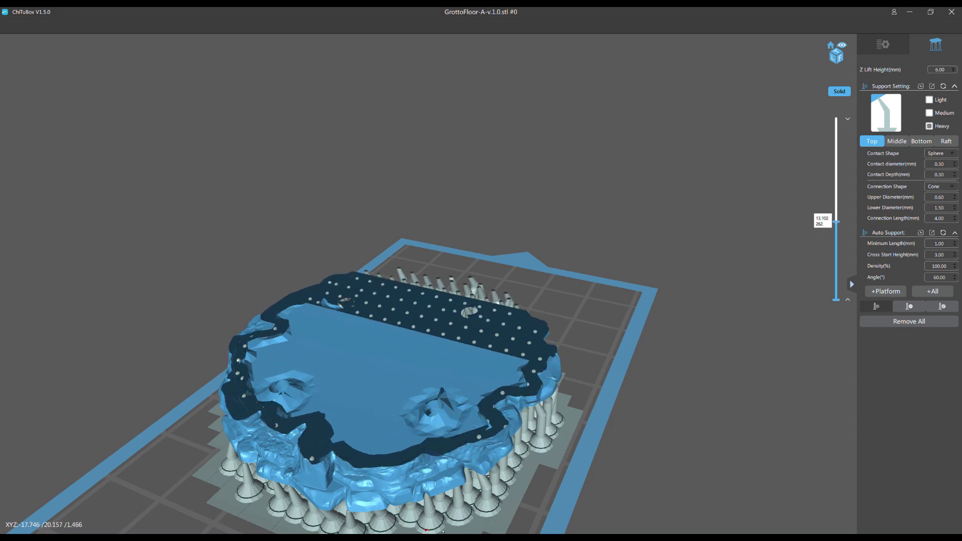
key(Up)
key(Up)
key(Up)
key(Up)
key(Up)
key(Up)
key(Up)
key(Up)
key(Up)
key(Up)
key(Up)
key(Up)
key(Up)
key(Up)
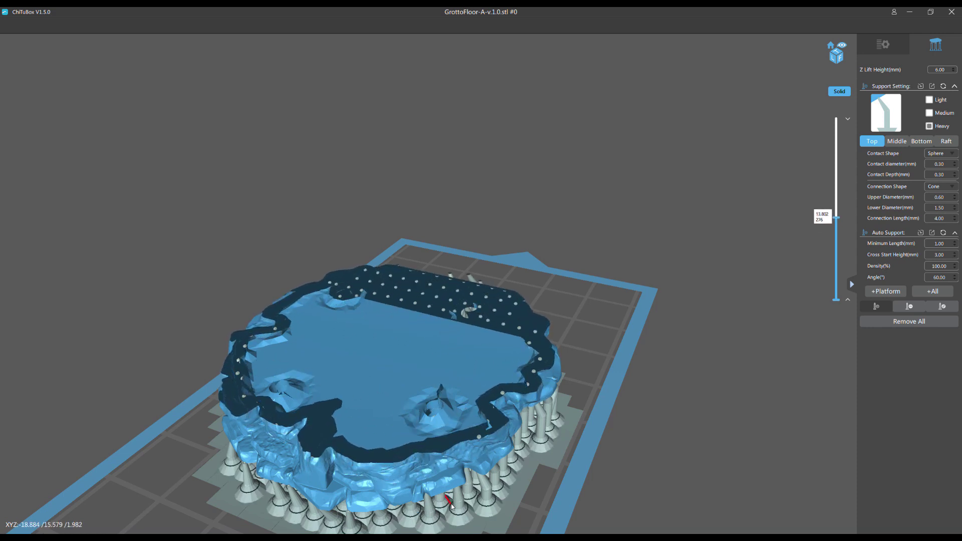
key(Up)
key(Up)
key(Up)
key(Up)
key(Up)
key(Up)
key(Up)
key(Up)
key(Up)
key(Up)
key(Up)
key(Up)
key(Up)
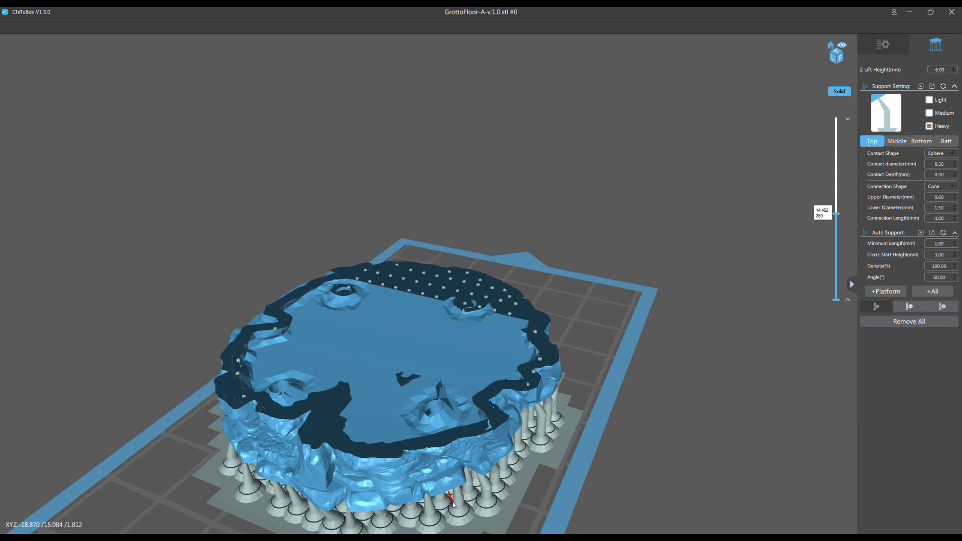
key(Up)
key(Up)
key(Up)
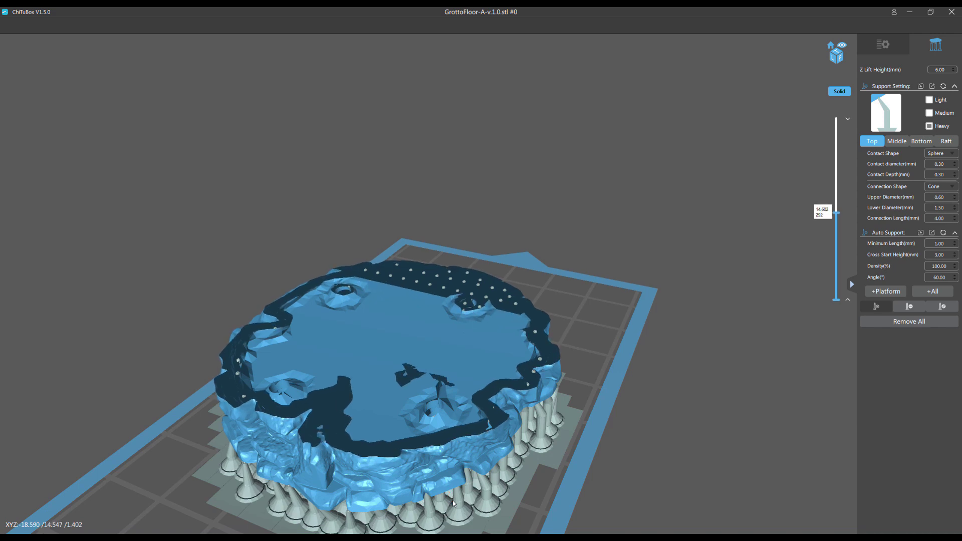
key(Up)
key(Up)
key(Up)
key(Up)
key(Up)
key(Up)
key(Up)
key(Up)
key(Up)
key(Up)
key(Up)
key(Up)
key(Up)
key(Up)
key(Up)
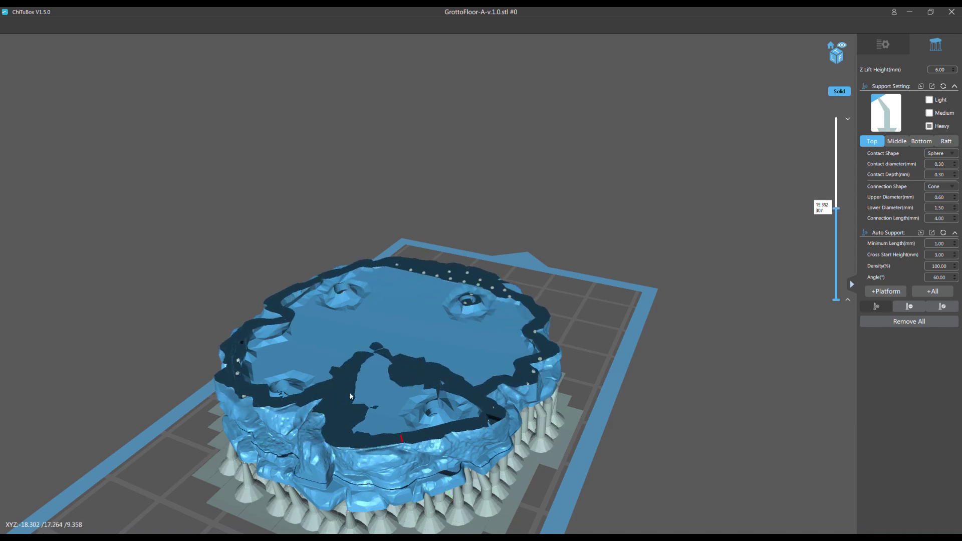
key(Up)
key(Up)
key(Up)
key(Up)
key(Up)
key(Up)
key(Up)
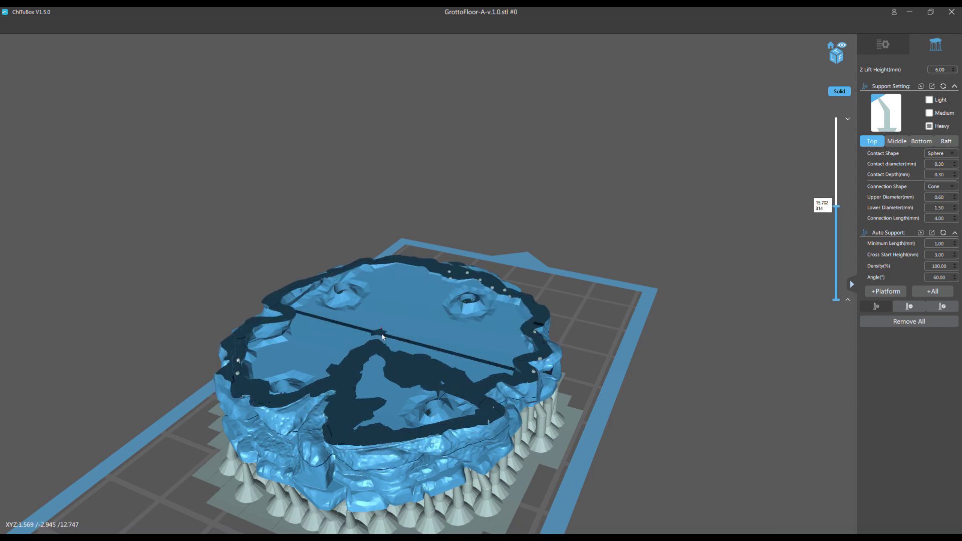
key(Up)
key(Up)
key(Up)
key(Up)
key(Up)
key(Up)
key(Up)
key(Up)
key(Up)
key(Up)
key(Up)
key(Up)
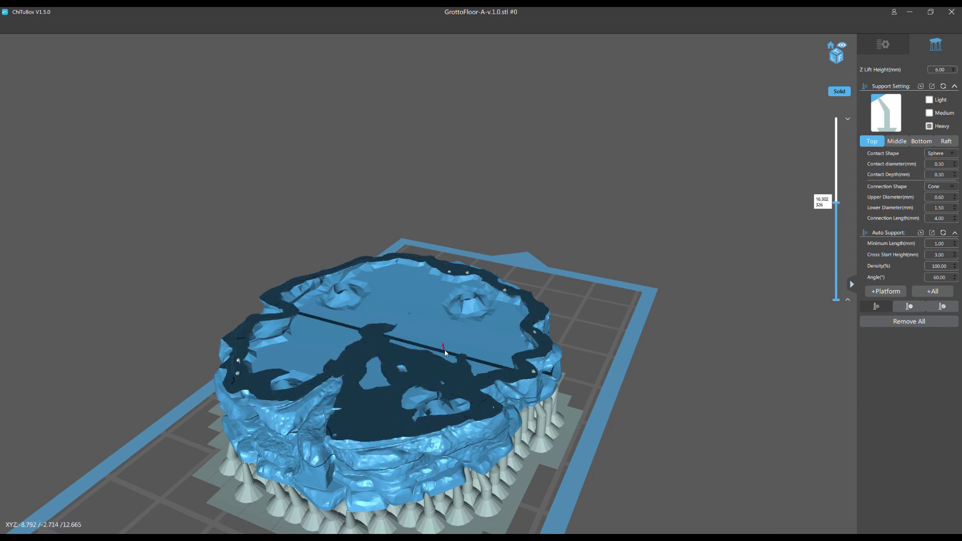
key(Up)
key(Up)
key(Up)
key(Up)
key(Up)
key(Up)
key(Up)
key(Up)
key(Up)
key(Up)
key(Up)
key(Up)
key(Up)
key(Up)
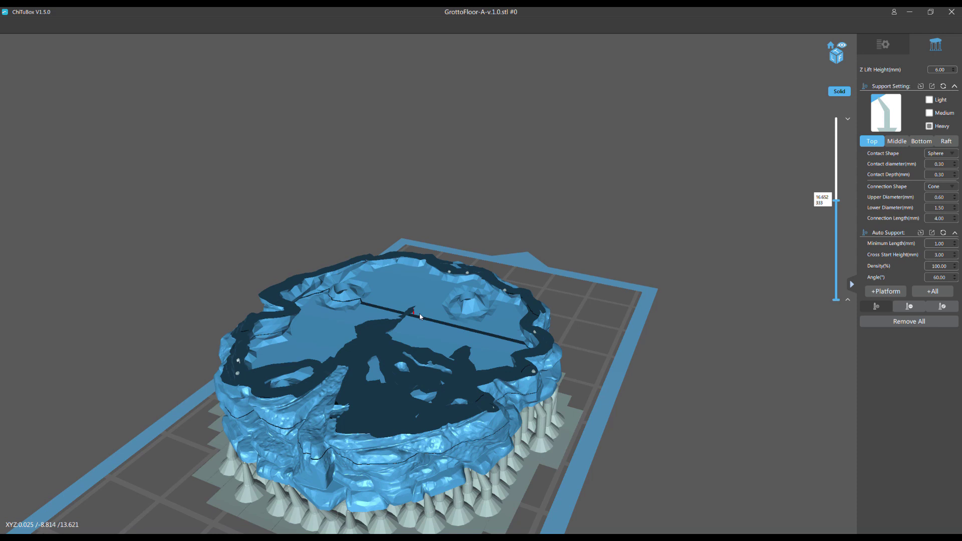
key(Up)
key(Up)
key(Up)
key(Up)
key(Up)
key(Up)
key(Up)
key(Up)
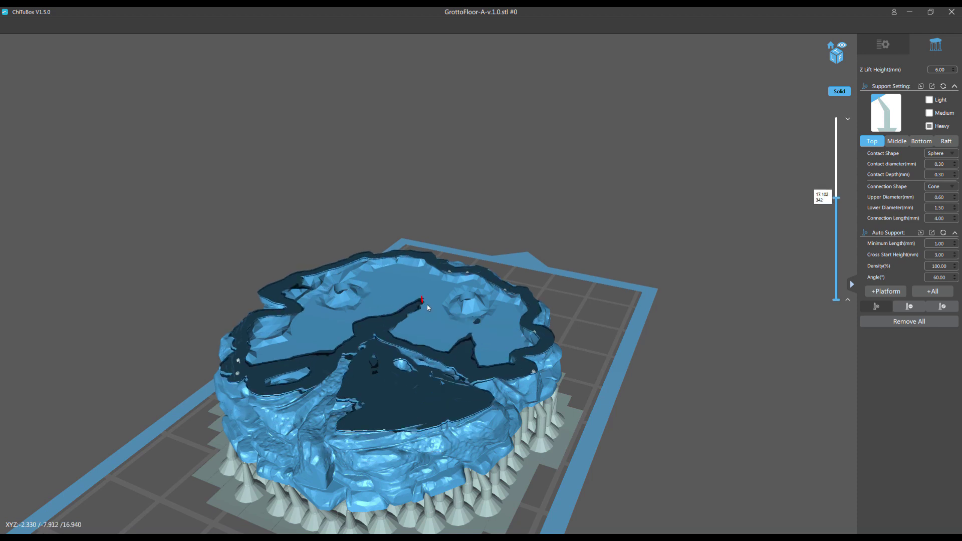
Raise the layer preview to layer 560, examining how the cavity walls close up into the rocky upper surface.
key(Up)
key(Up)
key(Up)
key(Up)
key(Up)
key(Up)
key(Up)
key(Up)
key(Up)
key(Up)
key(Up)
key(Up)
key(Up)
key(Up)
key(Up)
key(Up)
key(Up)
key(Up)
key(Up)
key(Up)
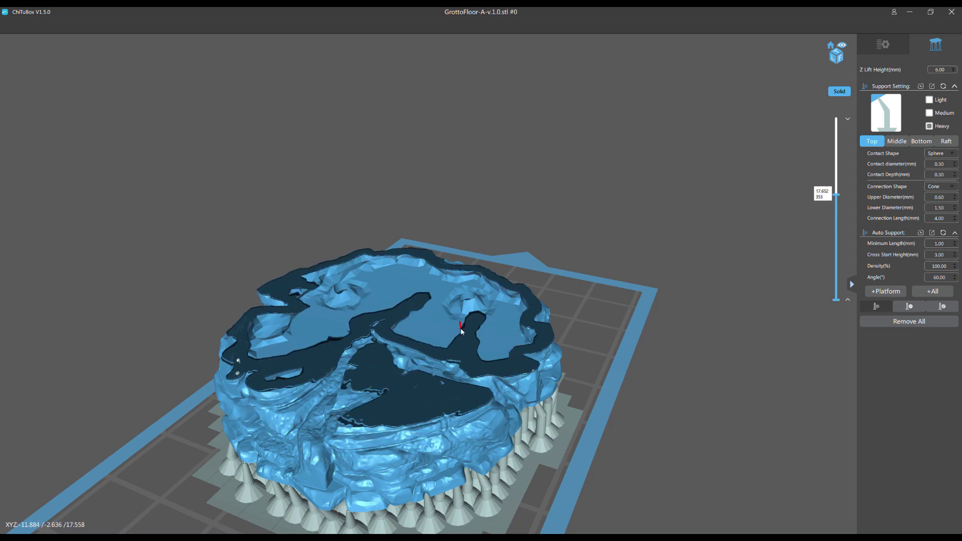
key(Up)
key(Up)
key(Up)
key(Up)
key(Up)
key(Up)
key(Up)
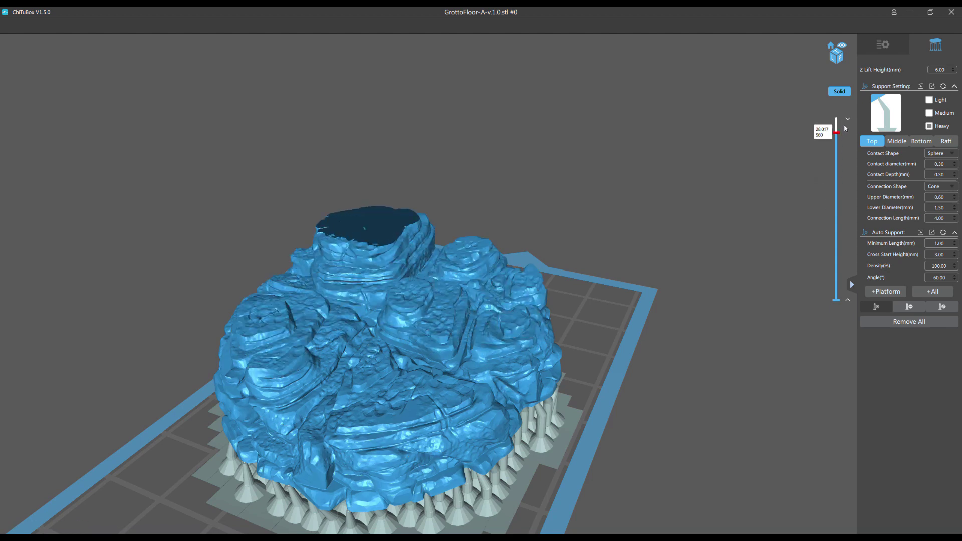
Remove all supports and regenerate automatic Heavy supports for all areas, including the model's interior, at 100% density.
drag(604, 253, 325, 373)
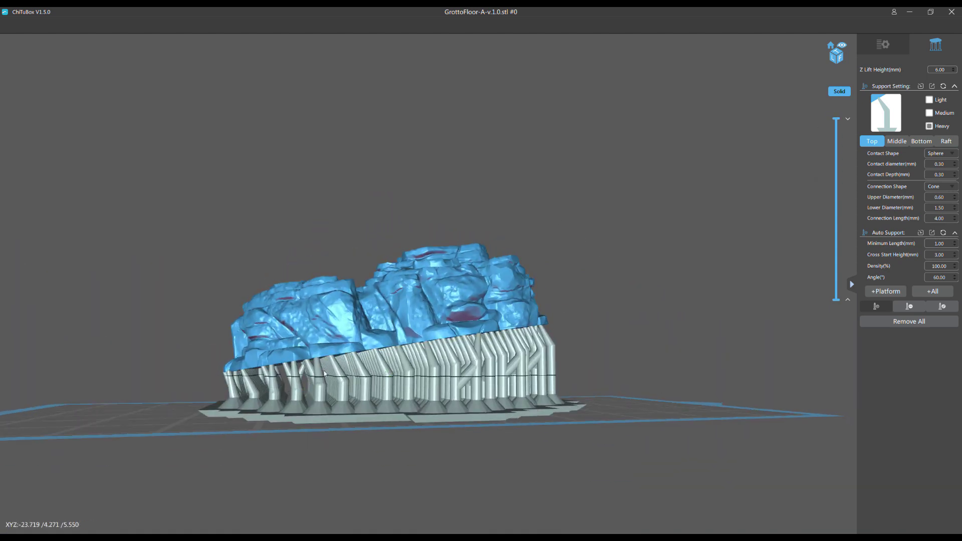
click(883, 322)
drag(764, 317, 653, 248)
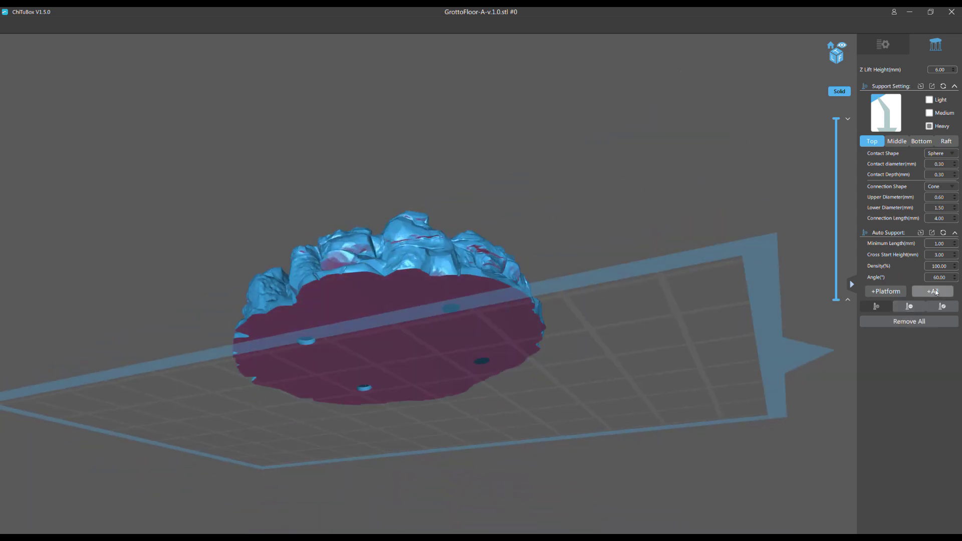
right_drag(567, 241, 585, 282)
drag(585, 283, 814, 185)
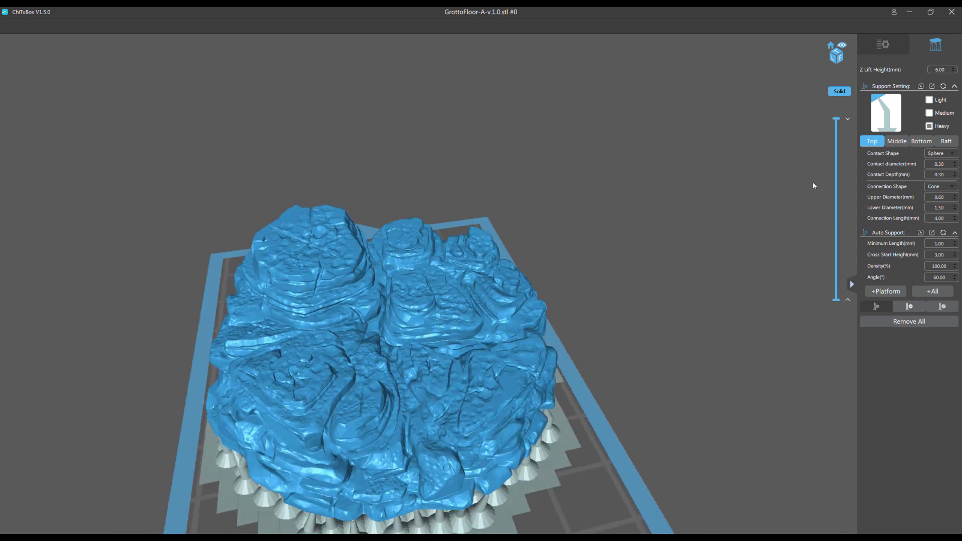
Inspect the new supports on the underside around the dug holes, and check the supported model from the sides.
mouse_move(837, 133)
mouse_down()
mouse_move(836, 204)
mouse_move(836, 134)
mouse_up()
drag(624, 182, 526, 165)
scroll(444, 146, up, 5)
scroll(501, 61, up, 5)
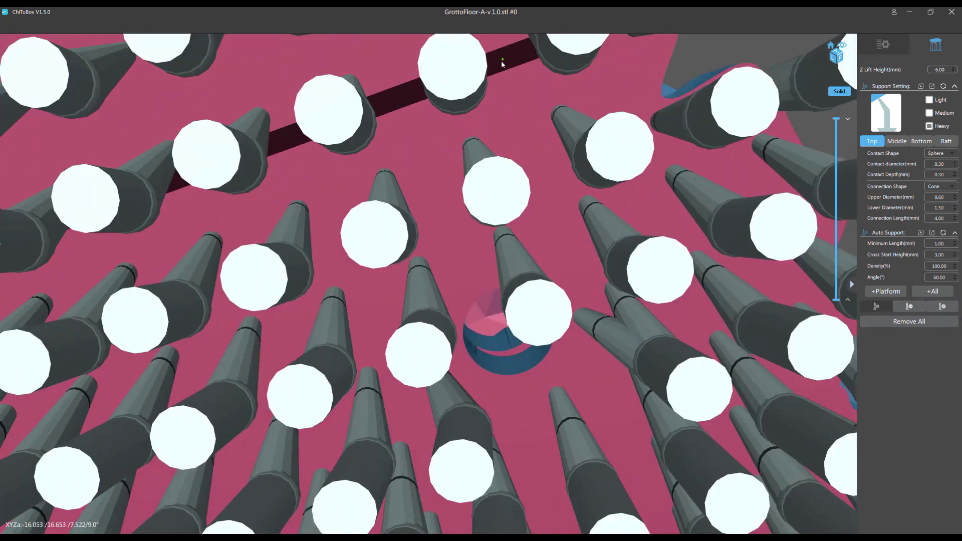
scroll(511, 98, down, 6)
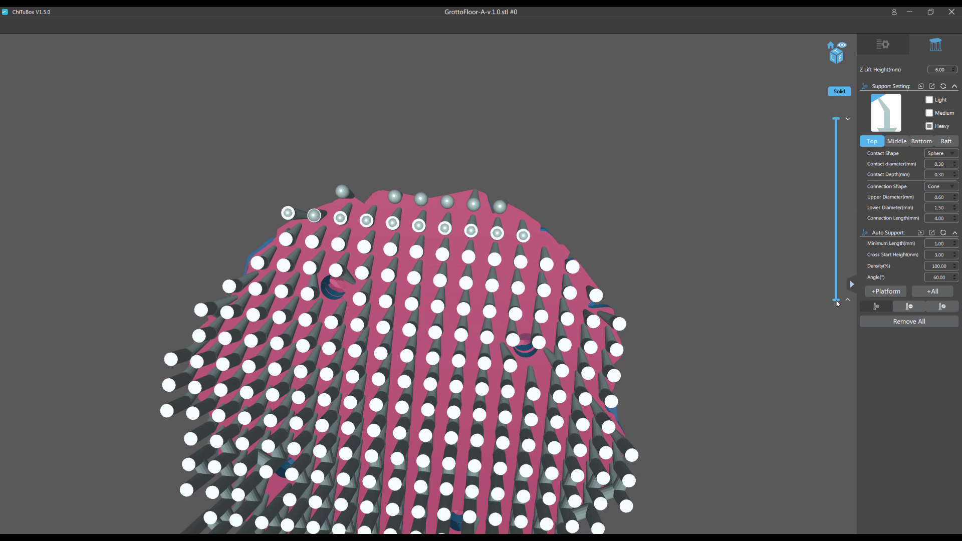
drag(840, 293, 831, 322)
drag(730, 275, 574, 330)
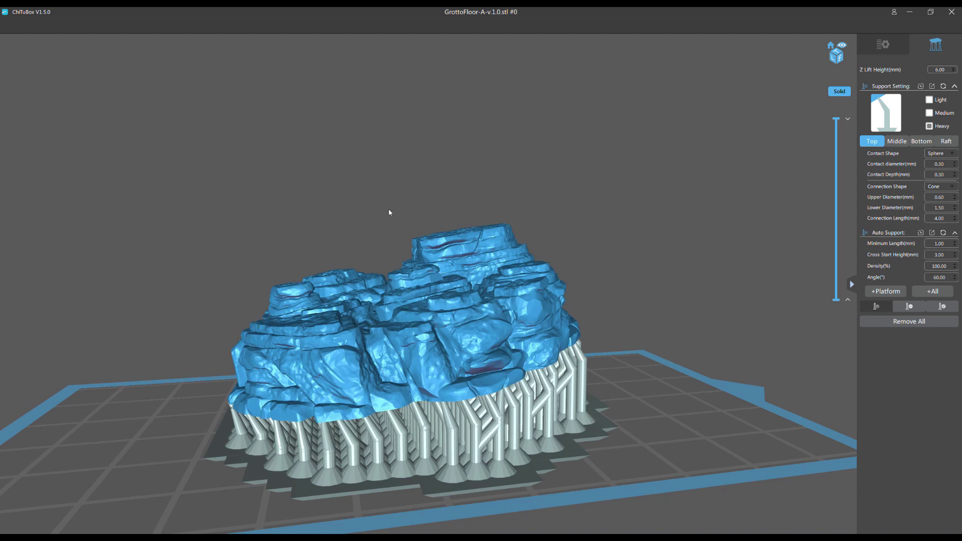
drag(388, 212, 351, 316)
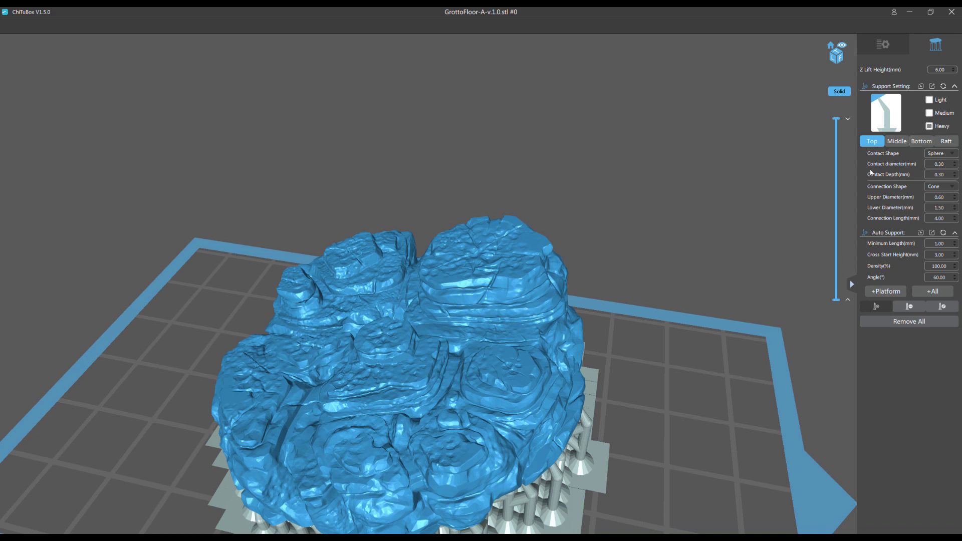
Lower the layer preview to layer 368 and examine the hollow interior's walls and overhangs up close.
drag(836, 119, 830, 193)
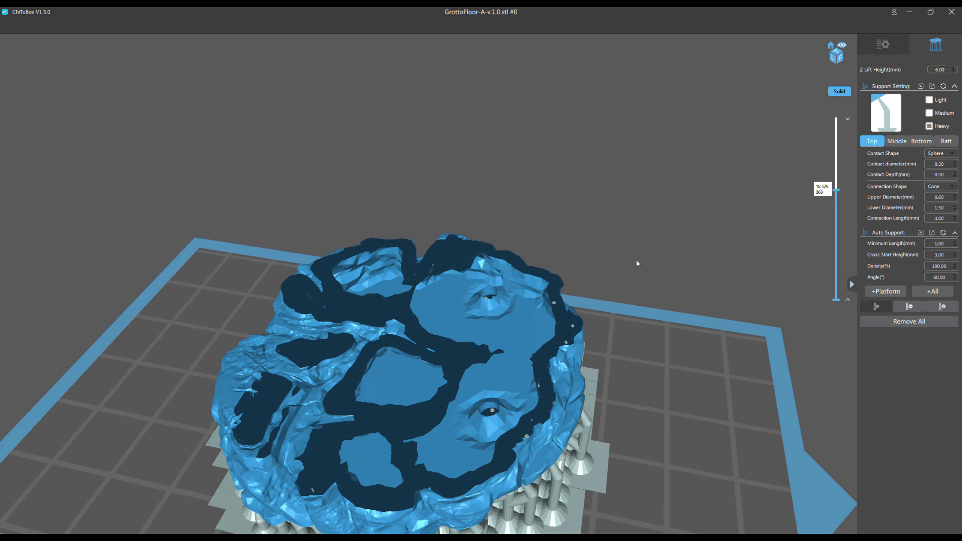
right_drag(636, 261, 584, 210)
scroll(590, 239, up, 5)
scroll(578, 197, up, 2)
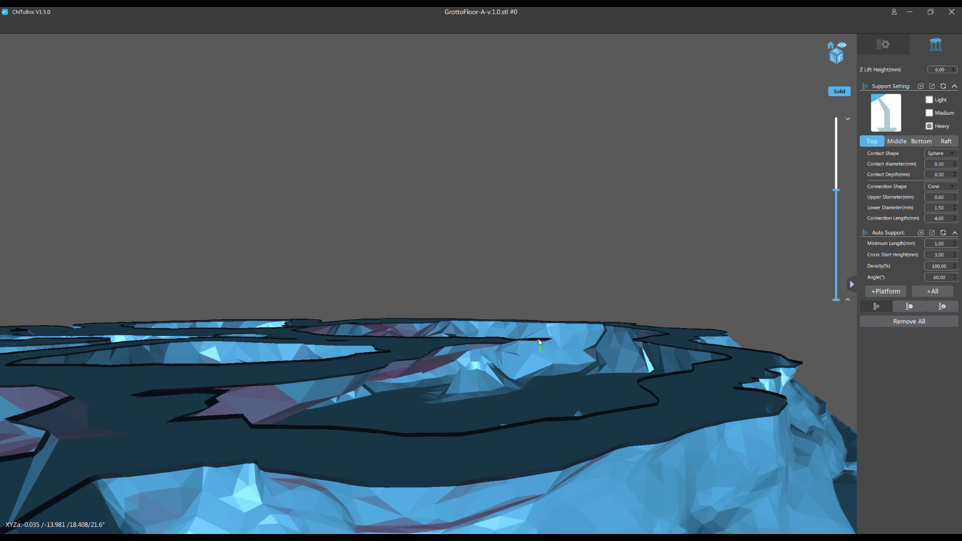
scroll(539, 343, up, 8)
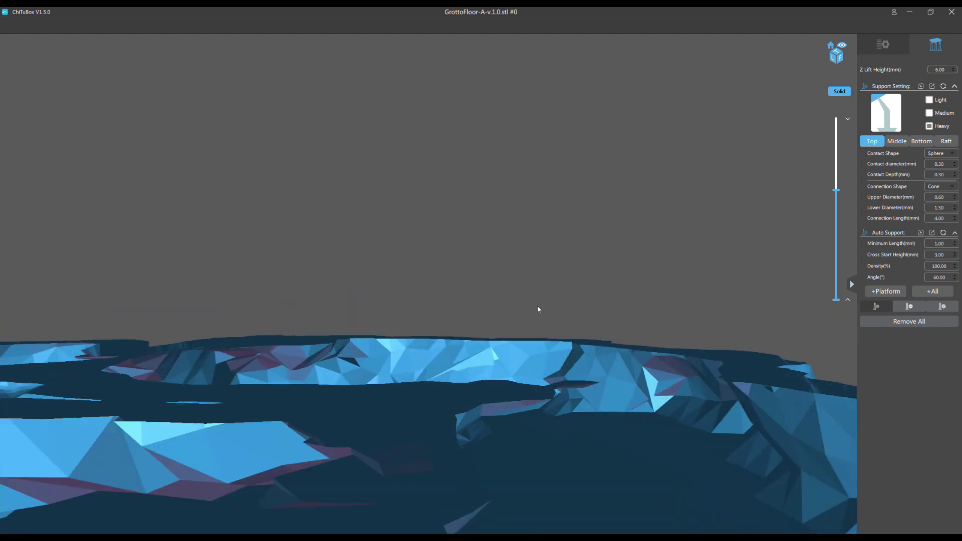
scroll(537, 305, up, 4)
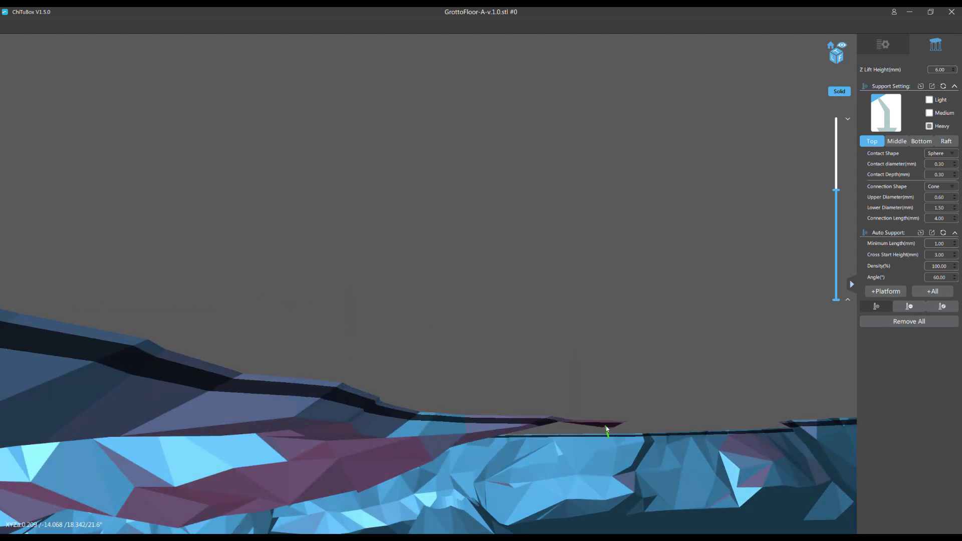
Step the layer preview up to layer 379 and examine the unsupported overhanging edge inside the cavity.
key(Up)
key(Up)
key(Up)
key(Up)
key(Up)
key(Up)
key(Up)
key(Up)
key(Up)
key(Up)
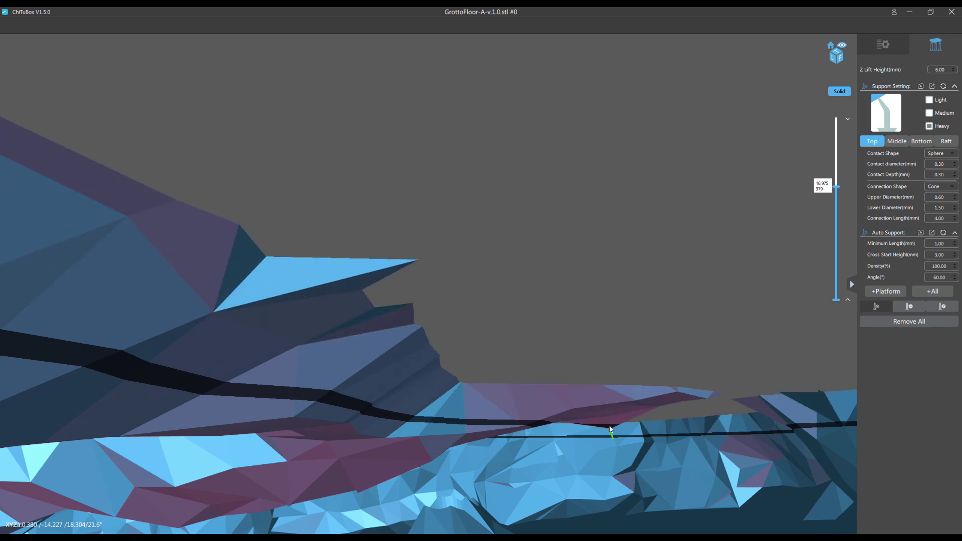
right_drag(607, 429, 608, 420)
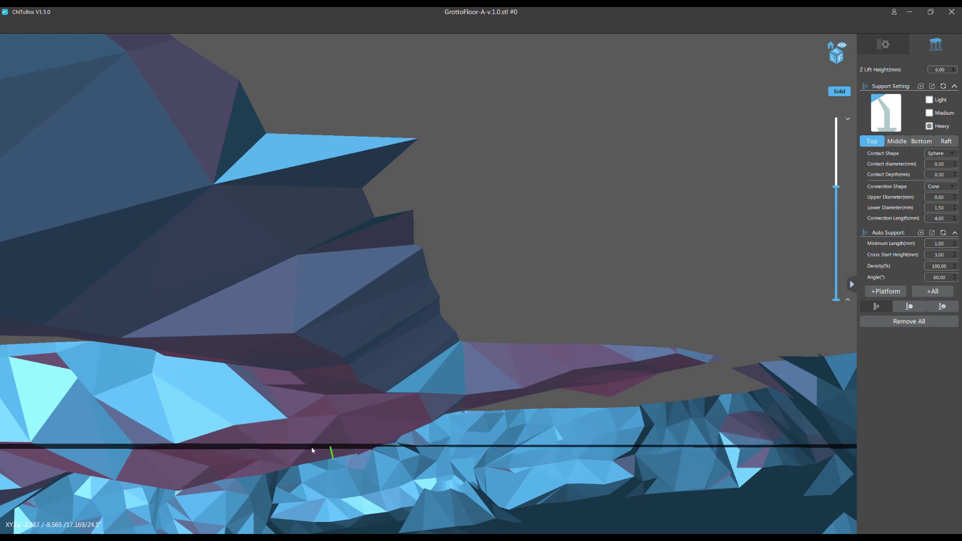
scroll(301, 451, up, 6)
scroll(296, 447, down, 6)
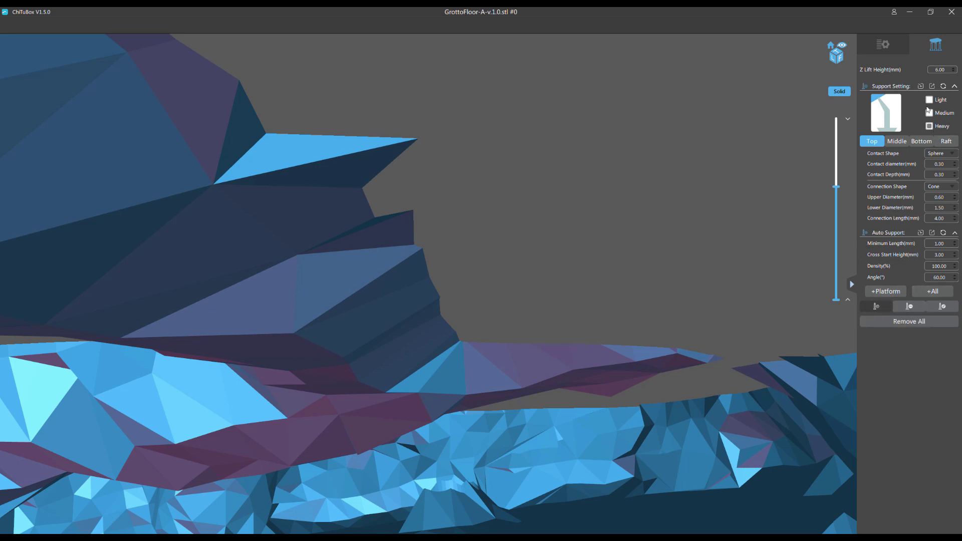
Place six individual supports with the Light preset along the overhanging underside of the wall inside the cavity.
click(646, 351)
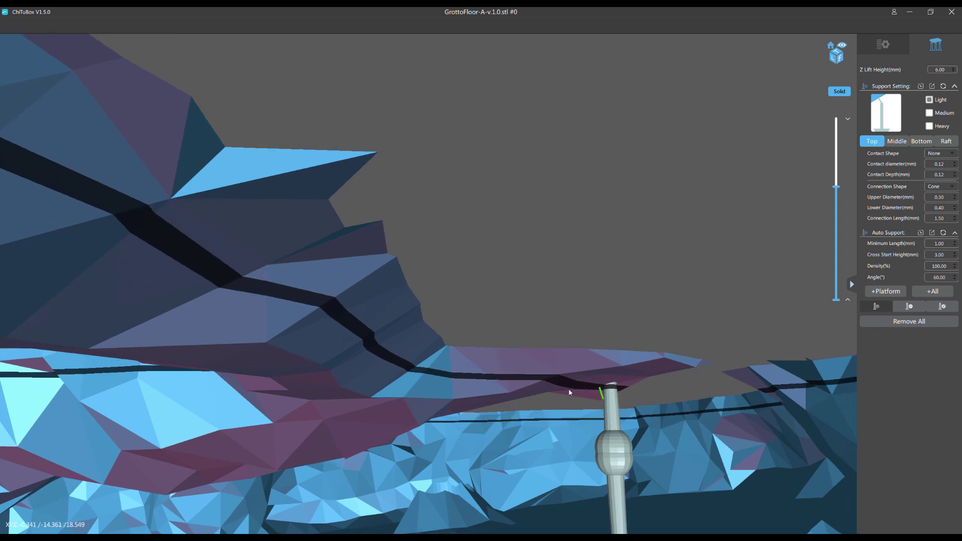
click(403, 427)
click(335, 452)
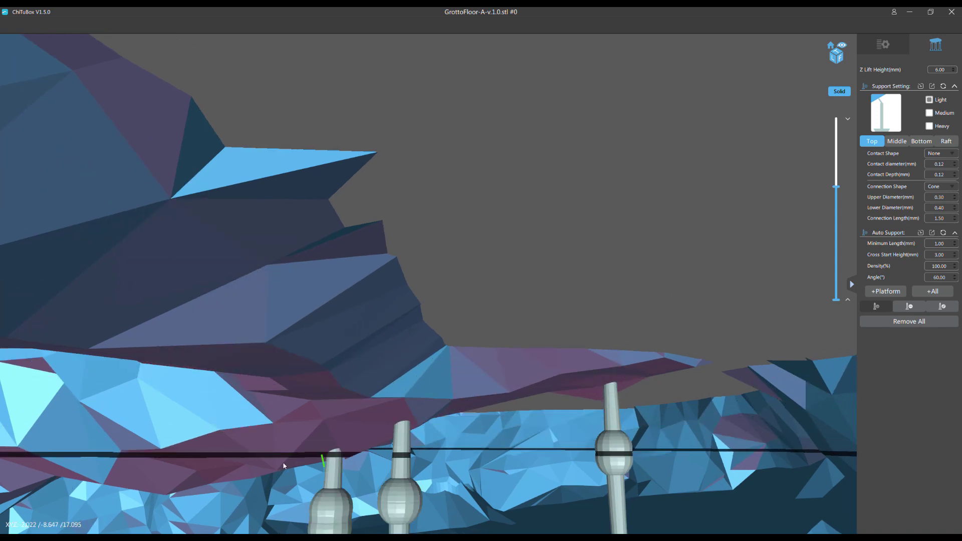
click(247, 468)
scroll(251, 460, up, 3)
right_drag(250, 459, 323, 400)
scroll(323, 399, down, 1)
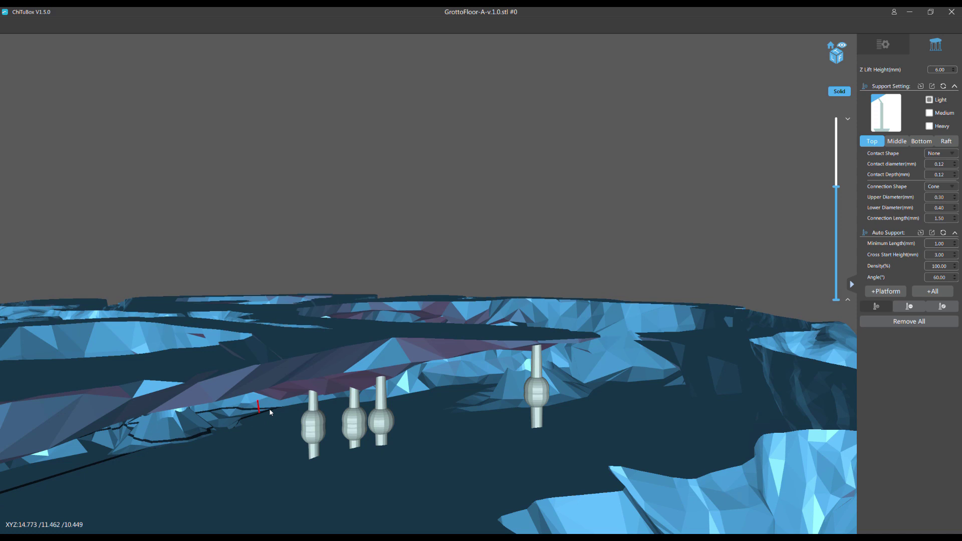
scroll(277, 398, down, 1)
scroll(258, 372, up, 3)
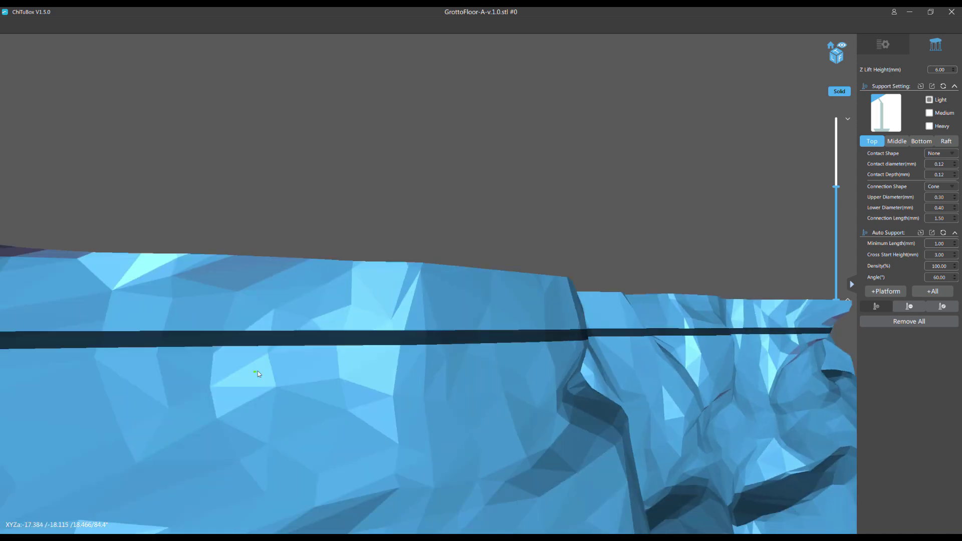
scroll(259, 372, up, 1)
scroll(260, 374, down, 1)
scroll(261, 375, down, 2)
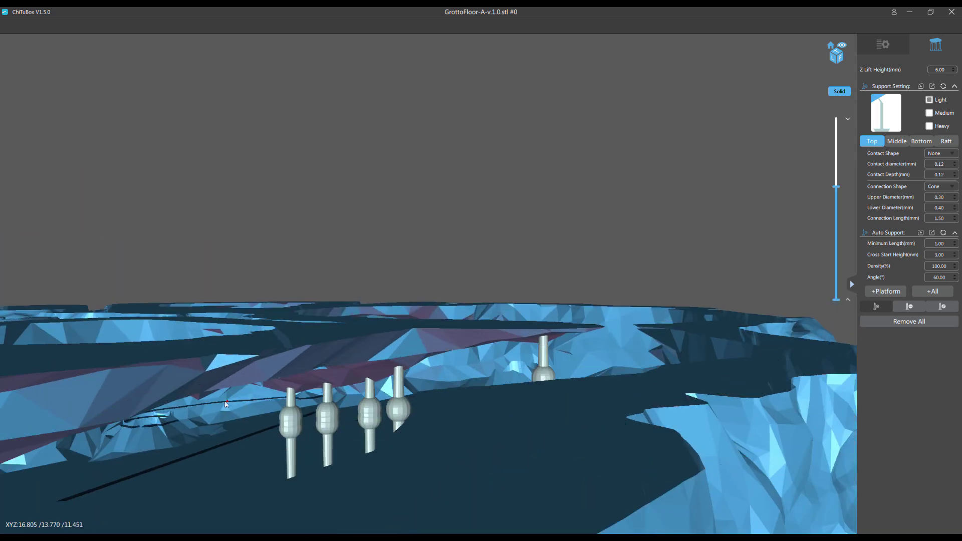
scroll(484, 364, down, 1)
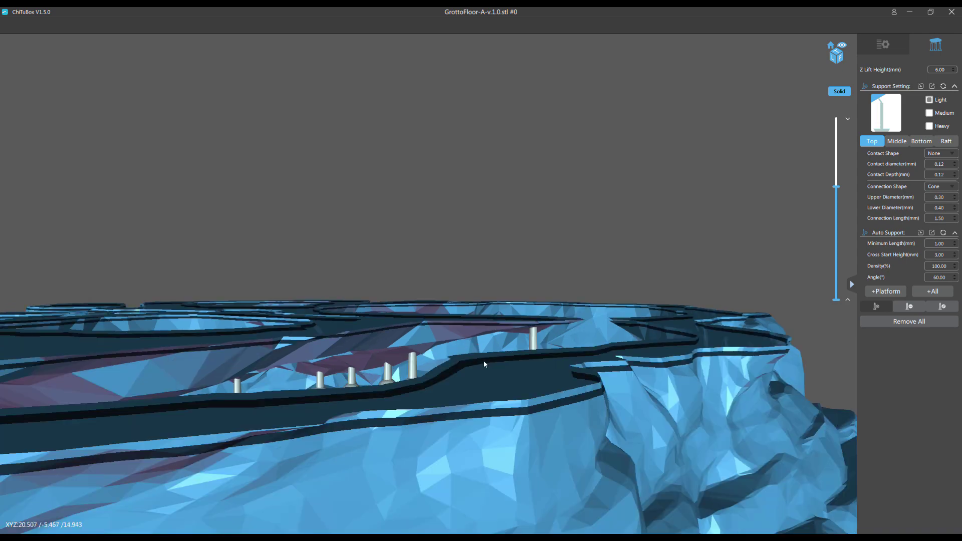
Lower the layer preview past layers 373 and 372, examining the placed supports and the neighbouring cavity.
right_drag(483, 364, 519, 381)
drag(836, 187, 836, 189)
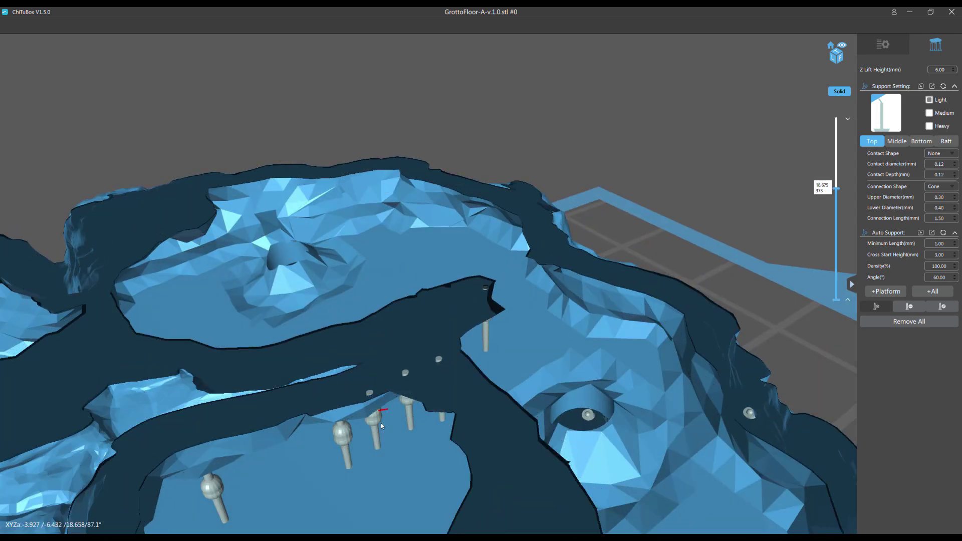
right_drag(377, 441, 436, 425)
scroll(436, 425, down, 3)
right_drag(374, 386, 386, 376)
key(Down)
key(Down)
key(Down)
key(Down)
key(Down)
key(Down)
key(Down)
key(Down)
key(Down)
key(Down)
key(Down)
key(Down)
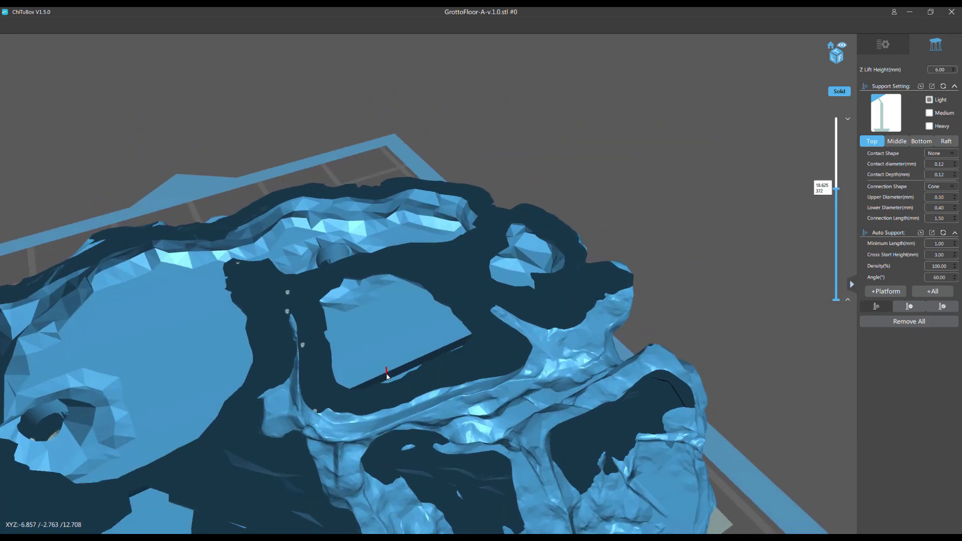
Place a row of individual Light supports beneath the overhanging wall edge in the neighbouring cavity.
right_drag(370, 300, 349, 283)
scroll(371, 288, up, 5)
scroll(351, 280, up, 2)
scroll(349, 283, up, 3)
middle_drag(288, 278, 316, 273)
scroll(315, 274, up, 2)
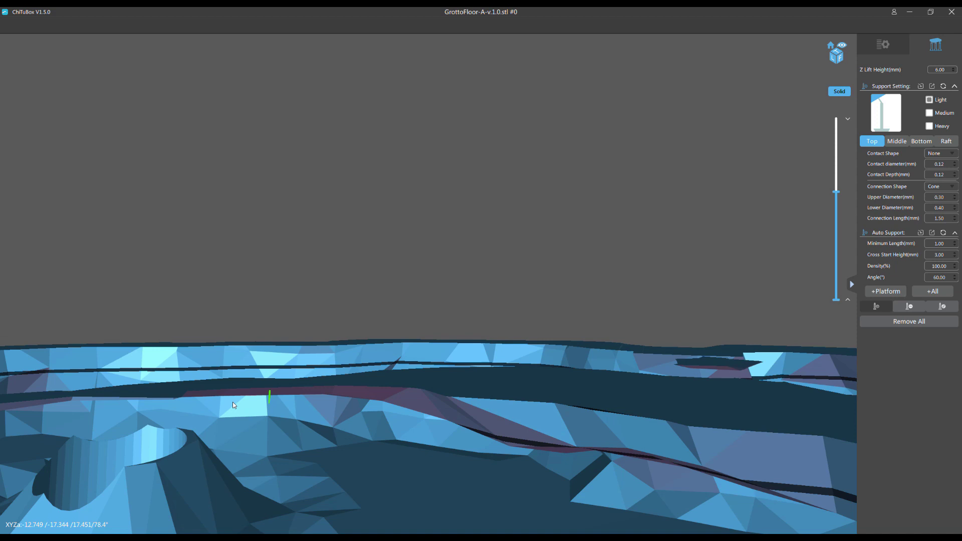
click(220, 391)
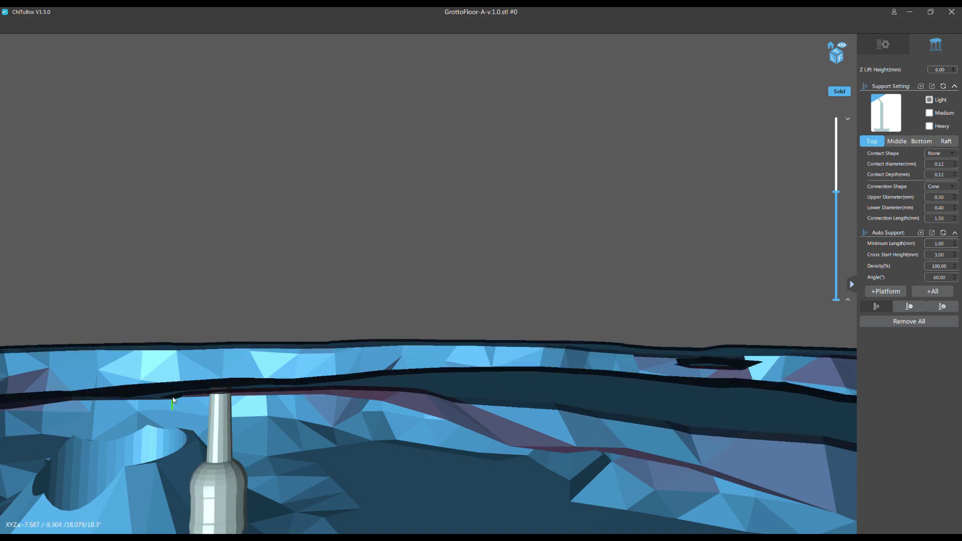
click(352, 399)
scroll(323, 341, up, 6)
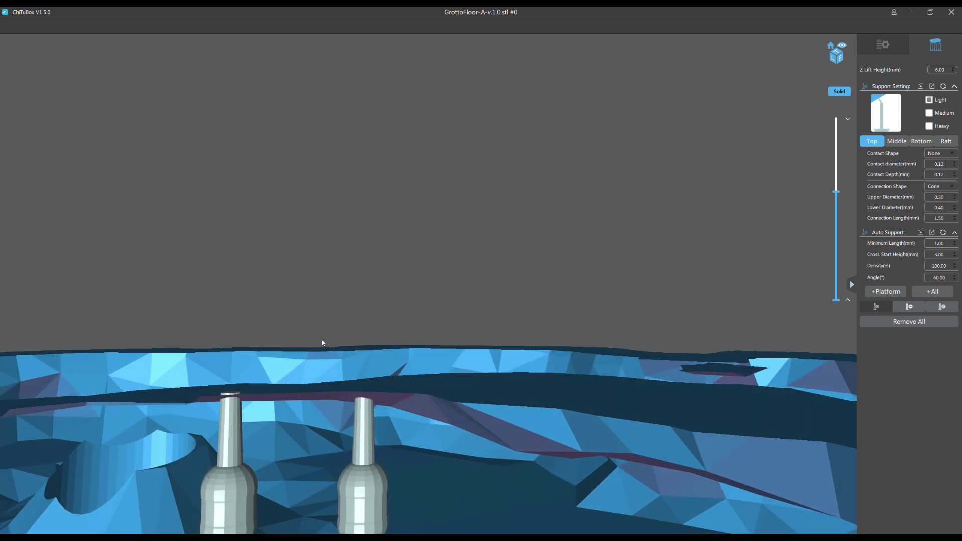
scroll(274, 344, down, 5)
scroll(232, 374, up, 2)
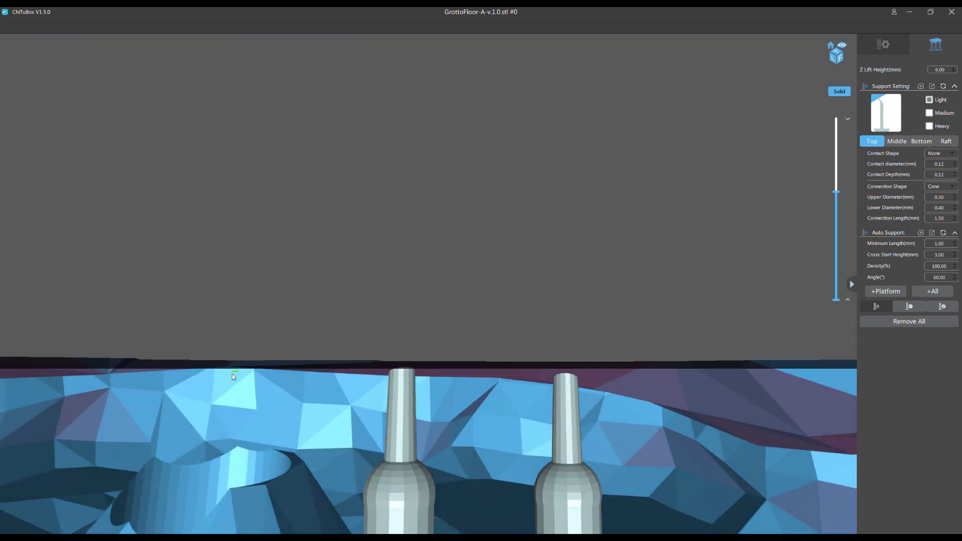
click(303, 373)
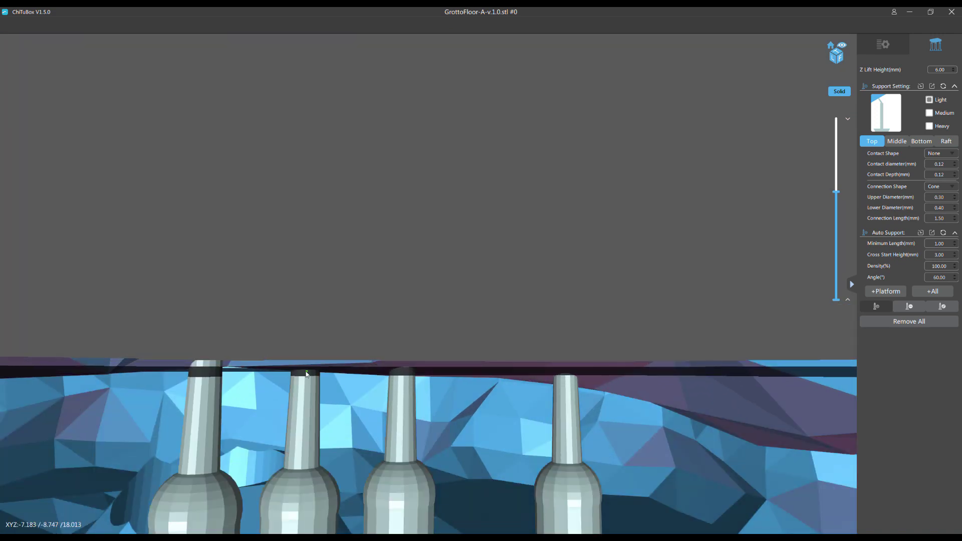
Step the layer preview up to layer 424, checking the remaining cavities and overhangs above the added supports.
scroll(200, 329, down, 8)
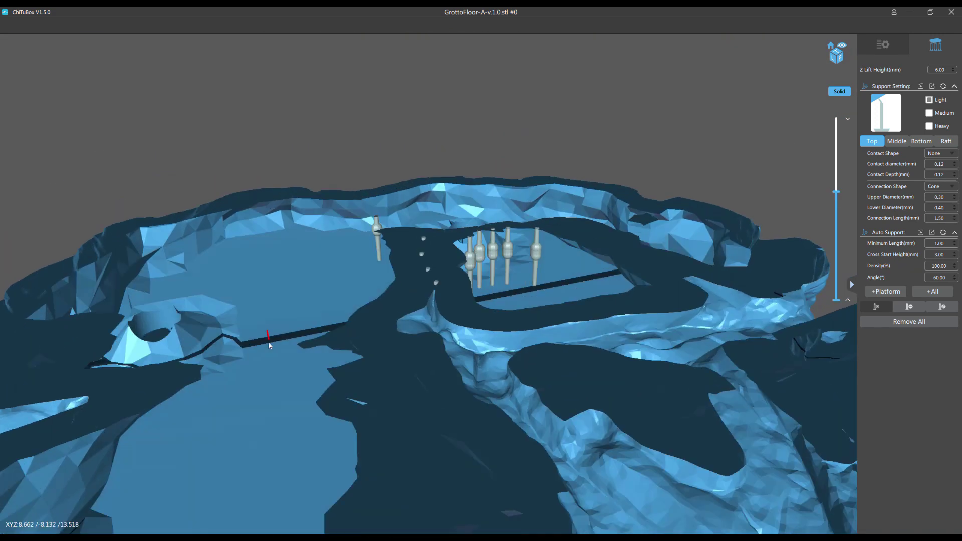
drag(269, 345, 294, 359)
key(Up)
key(Up)
key(Up)
key(Up)
key(Up)
key(Up)
key(Up)
key(Up)
key(Up)
key(Up)
key(Up)
key(Up)
key(Up)
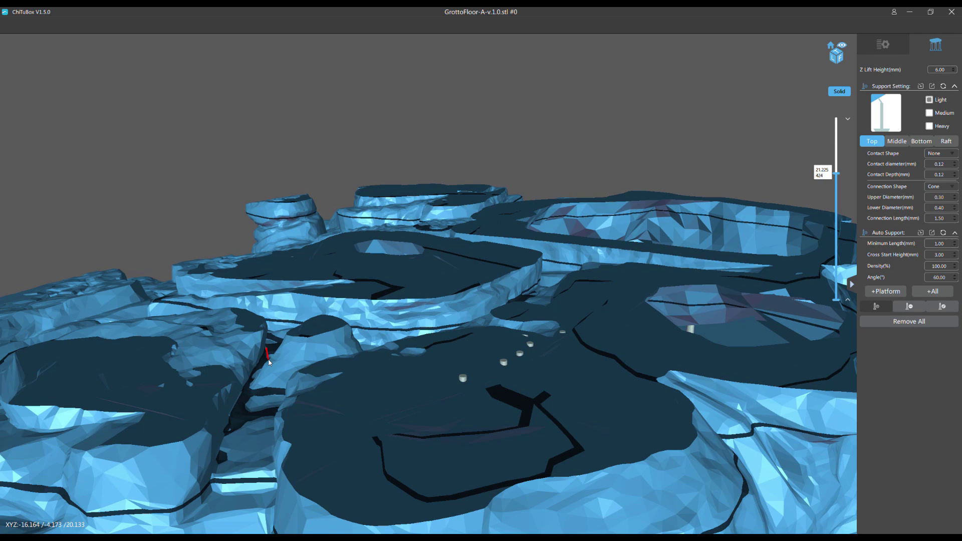
Raise the layer preview to layer 608 and inspect the complete supported model from above and from the sides.
right_drag(294, 358, 288, 391)
scroll(289, 390, down, 10)
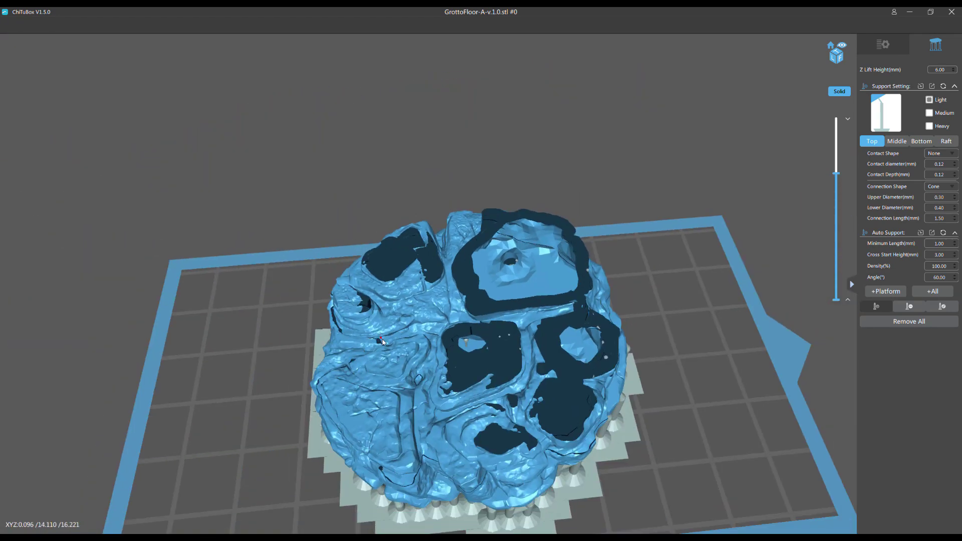
scroll(462, 371, up, 1)
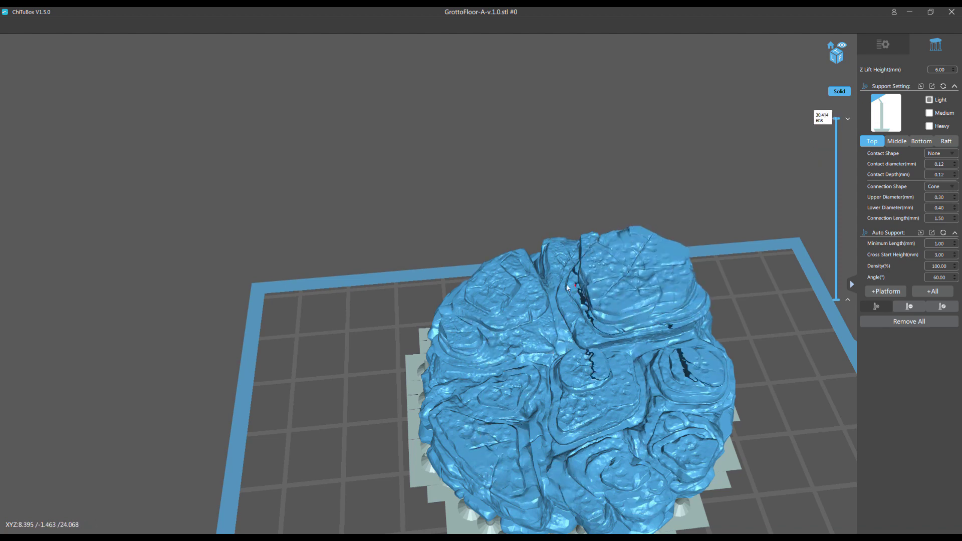
drag(568, 287, 282, 297)
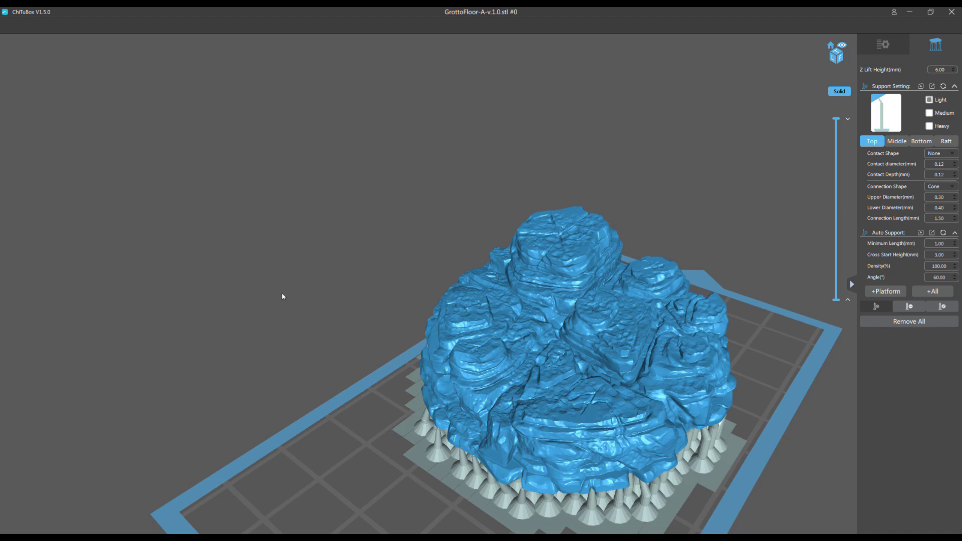
right_drag(473, 293, 310, 265)
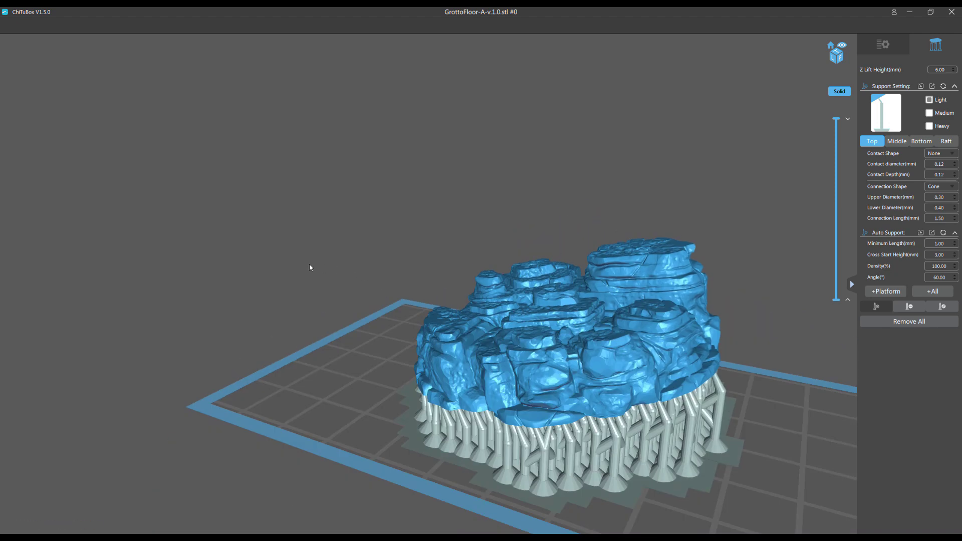
Examine the fully supported model up close, checking the outer overhangs and support contacts from low and raised viewpoints.
drag(310, 267, 394, 301)
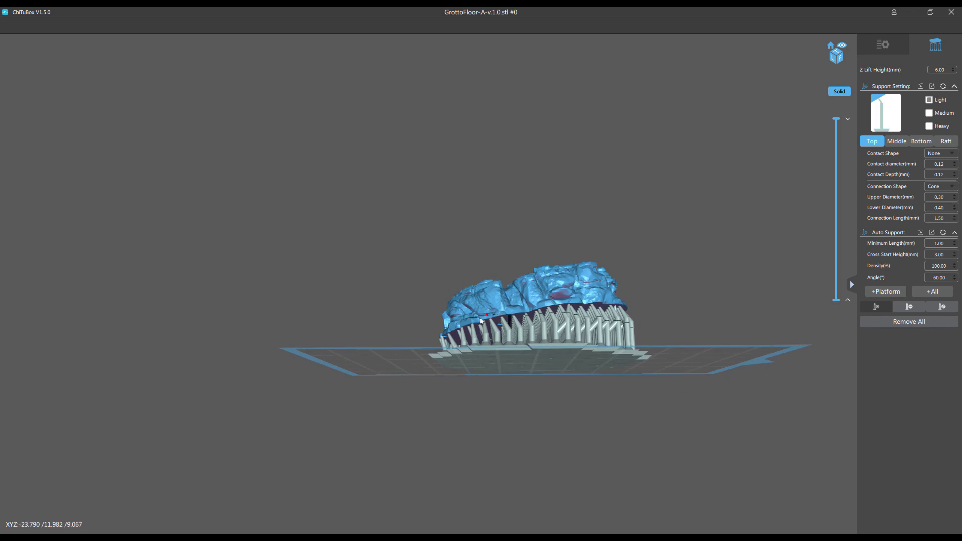
scroll(465, 318, up, 2)
scroll(431, 323, up, 6)
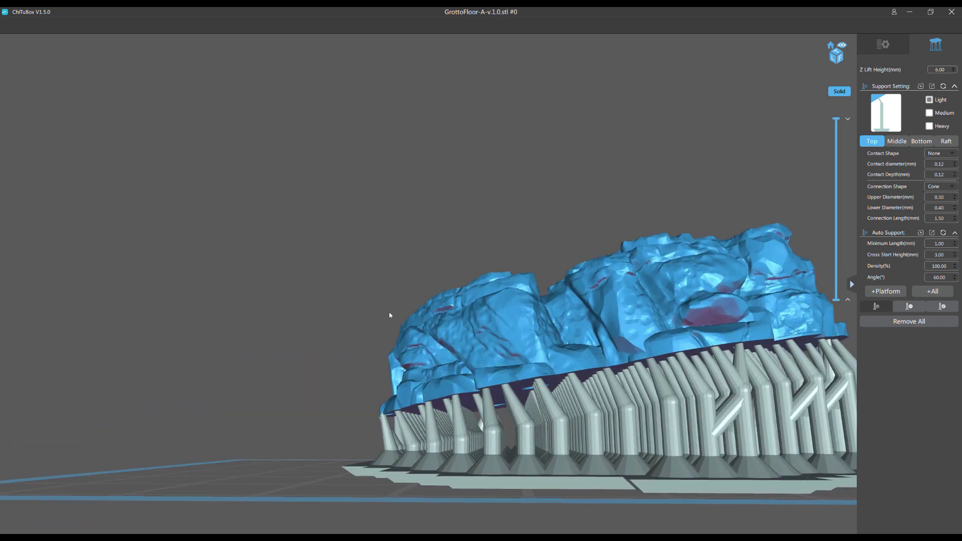
scroll(416, 321, down, 6)
drag(398, 314, 372, 335)
scroll(217, 299, down, 6)
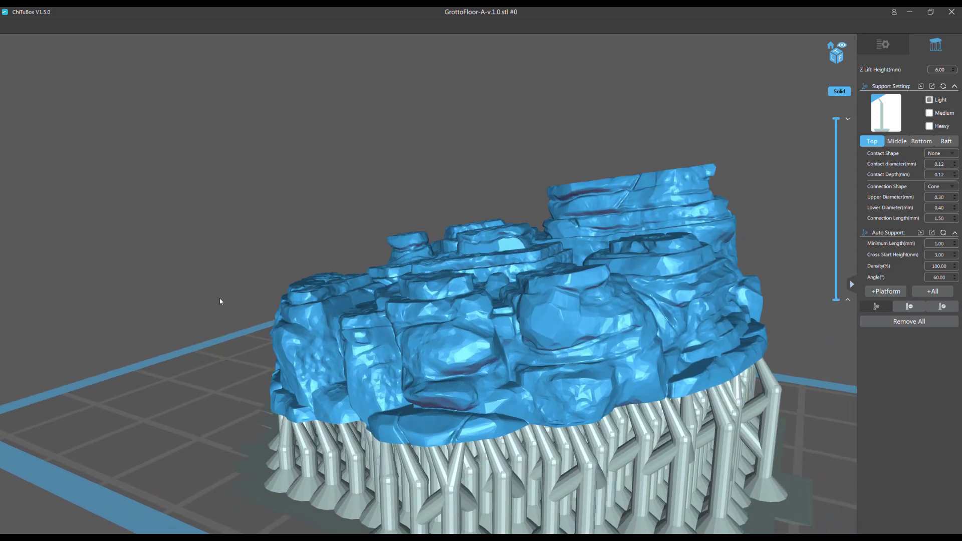
drag(215, 298, 257, 340)
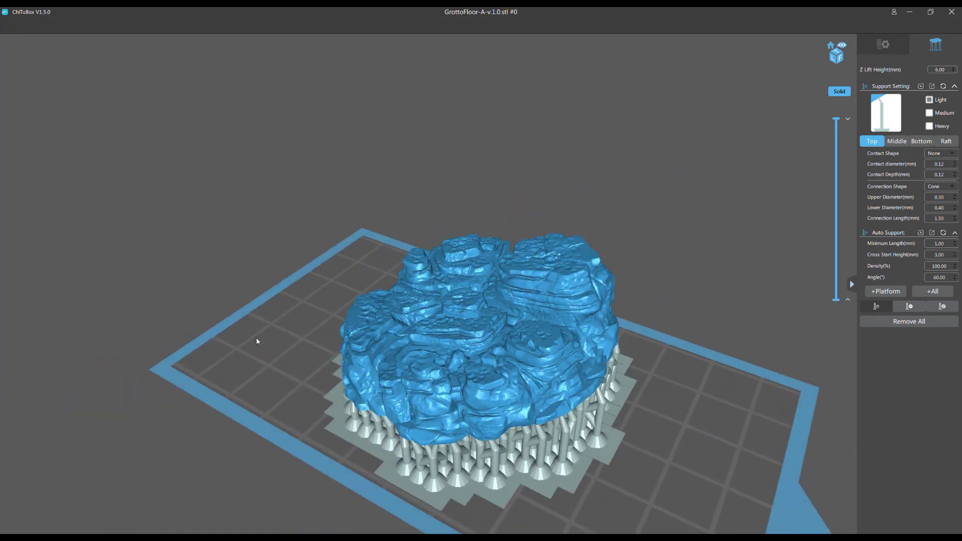
right_drag(257, 338, 259, 338)
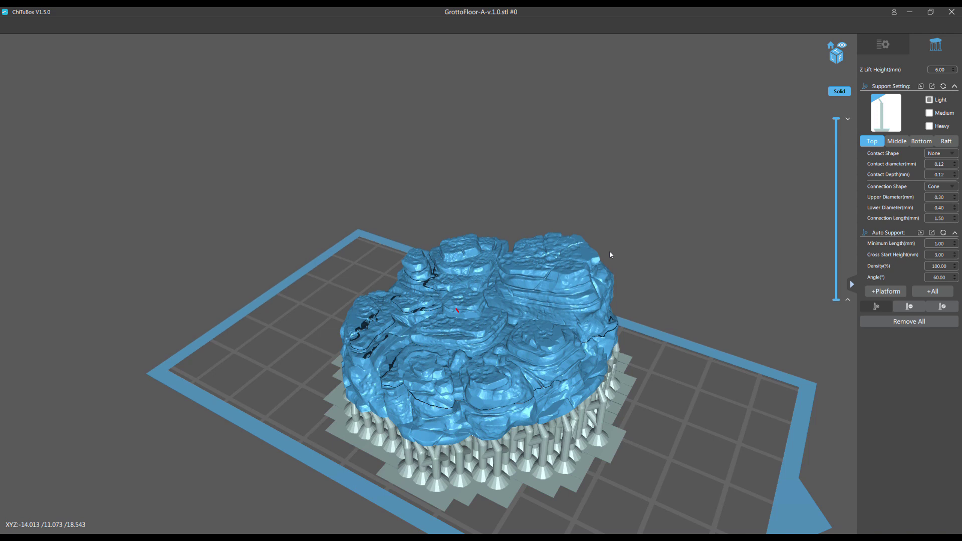
Lower the layer preview to layer 348, check the internal cavities and light supports slightly higher up, and restore the full height.
drag(837, 142, 836, 196)
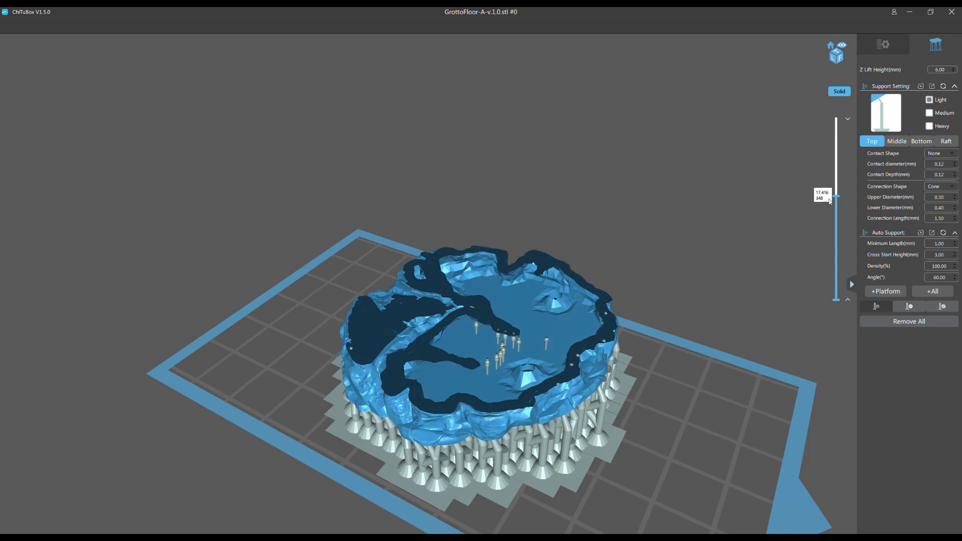
drag(836, 196, 836, 187)
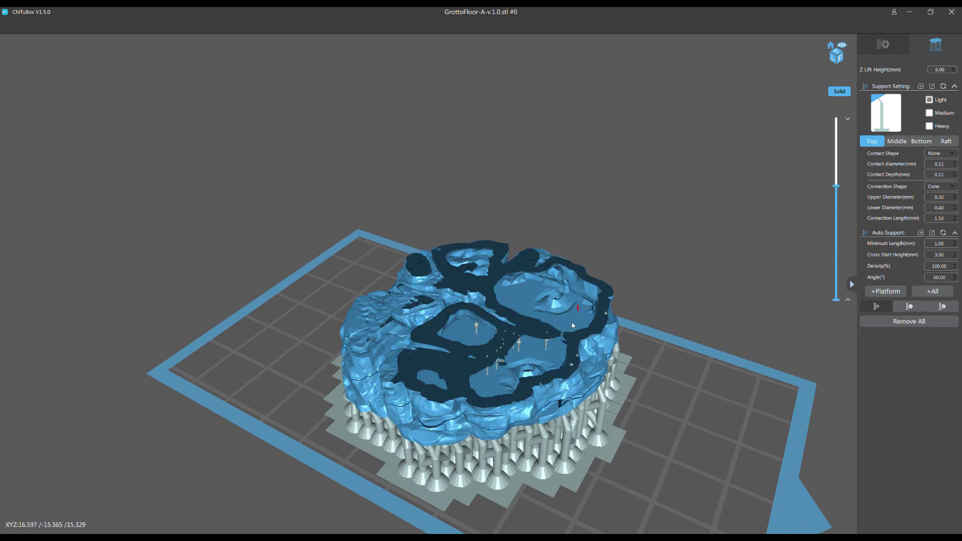
drag(836, 187, 841, 127)
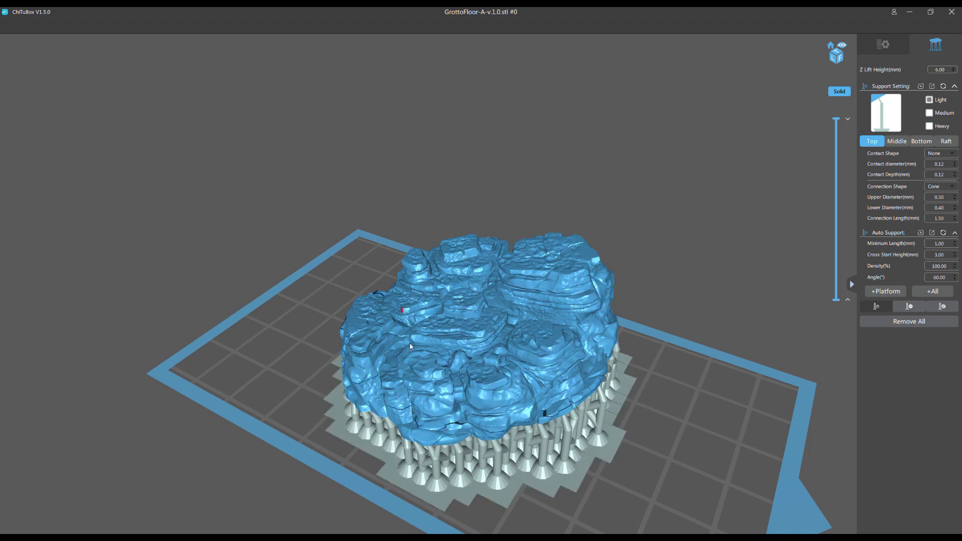
View the model from its opposite side, inspect the internal supports at layer 345, and return the preview to full height.
right_drag(343, 311, 365, 276)
mouse_move(364, 275)
mouse_down()
mouse_move(386, 260)
mouse_move(369, 270)
mouse_move(400, 274)
mouse_move(410, 310)
mouse_move(338, 312)
mouse_move(285, 289)
mouse_move(352, 301)
mouse_move(363, 265)
mouse_up()
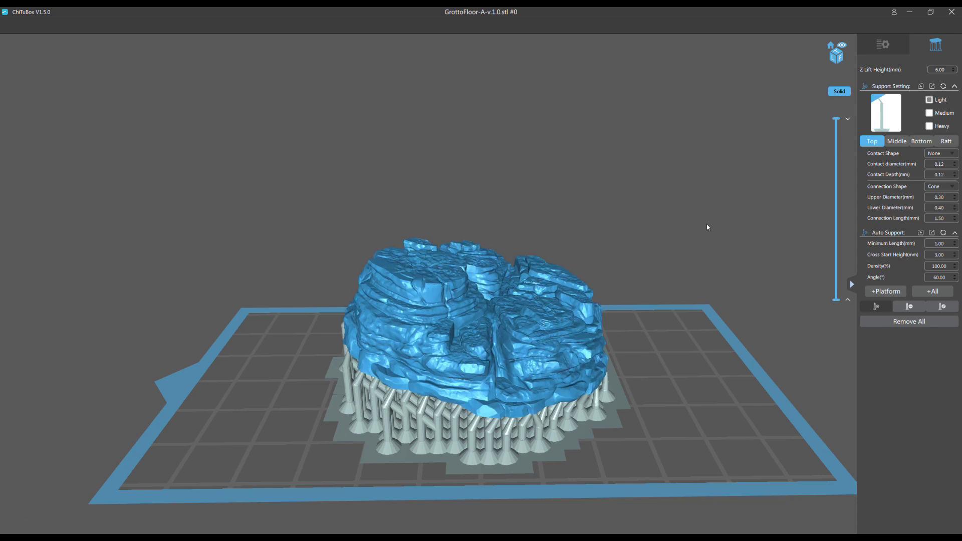
drag(836, 145, 835, 199)
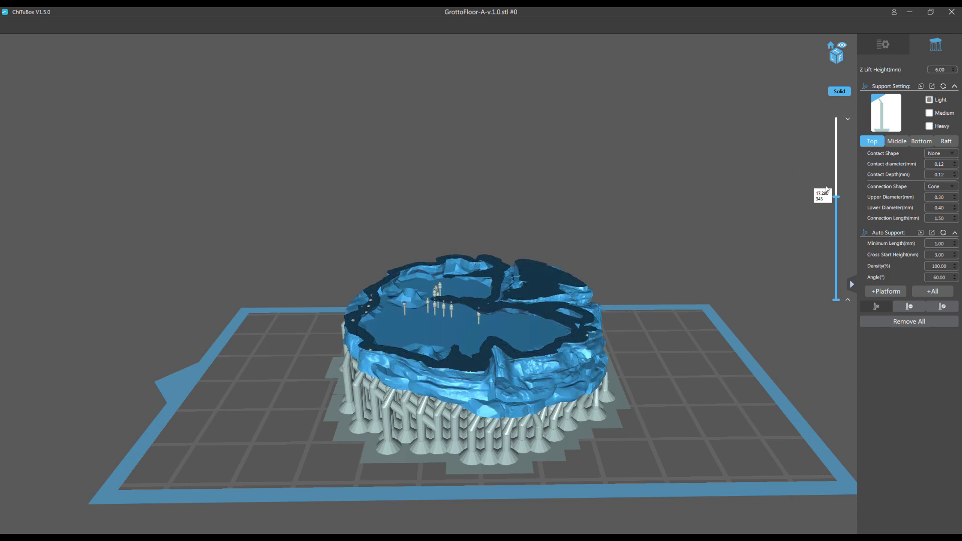
drag(835, 200, 860, 116)
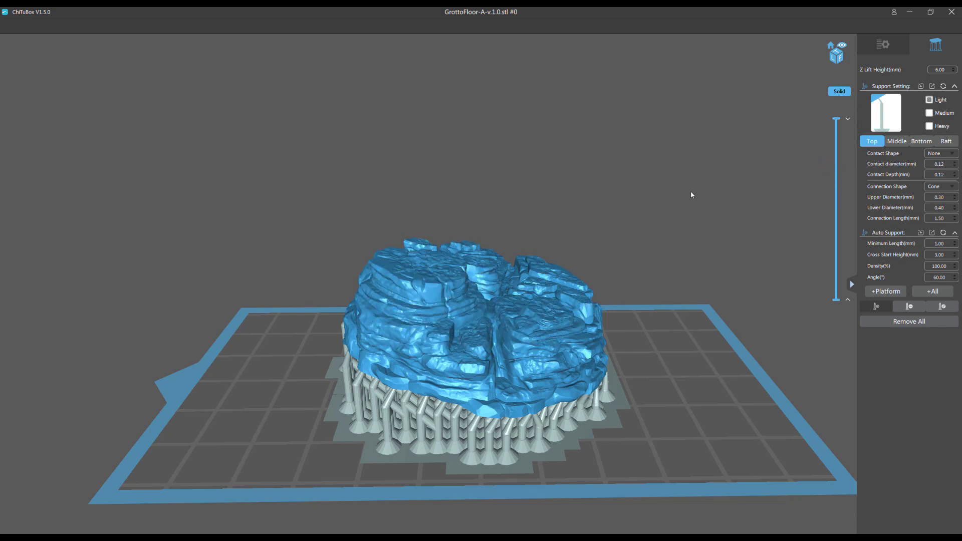
Review the complete supported model and its placement on the build plate from several angles.
scroll(574, 169, up, 3)
right_drag(573, 166, 396, 157)
scroll(332, 191, down, 3)
right_drag(333, 192, 470, 236)
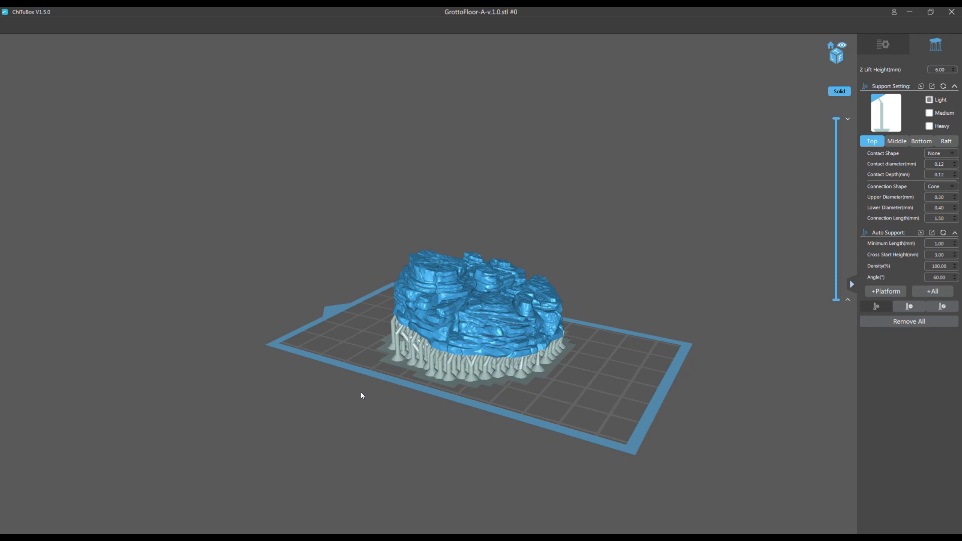
right_drag(344, 288, 395, 287)
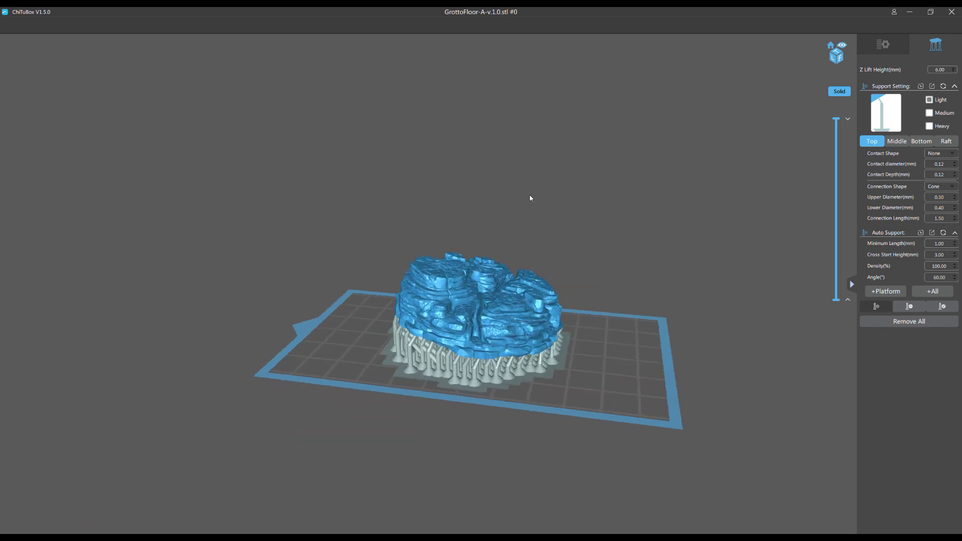